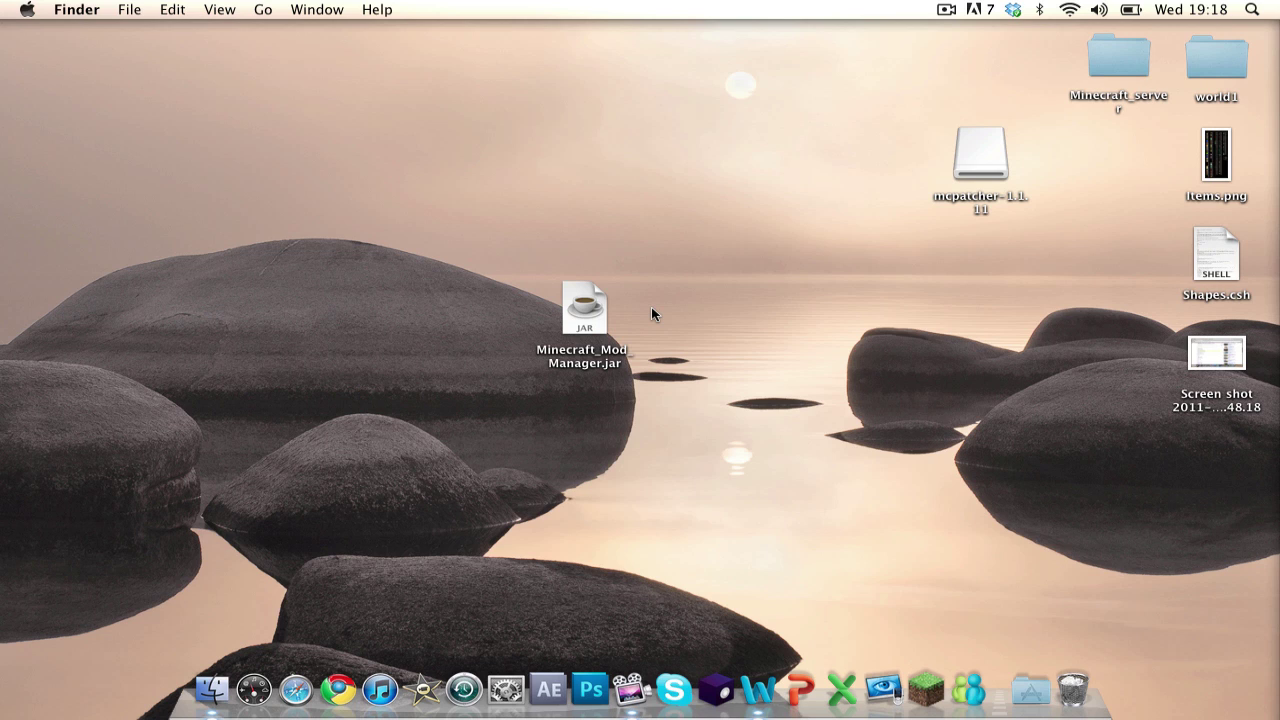
- Select the Minecraft_Mod_Manager.jar file on the desktop
drag(503, 466, 664, 197)
click(715, 305)
click(585, 320)
double_click(585, 320)
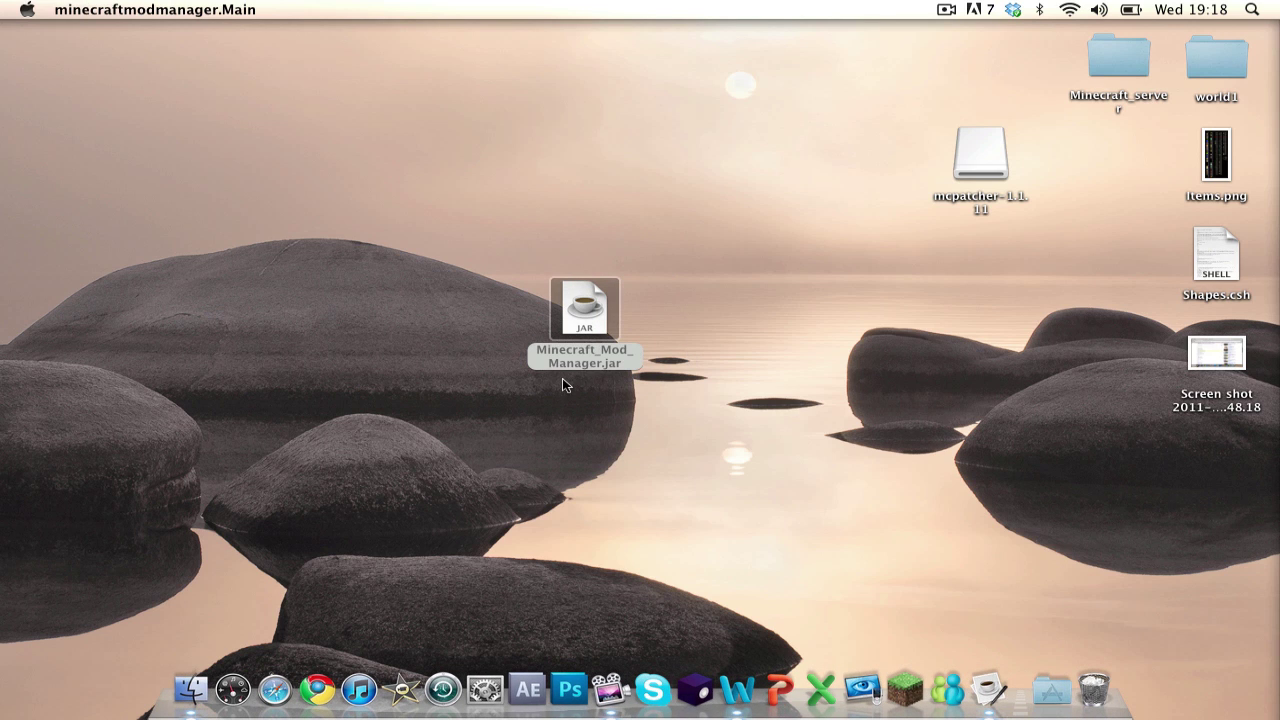
click(823, 389)
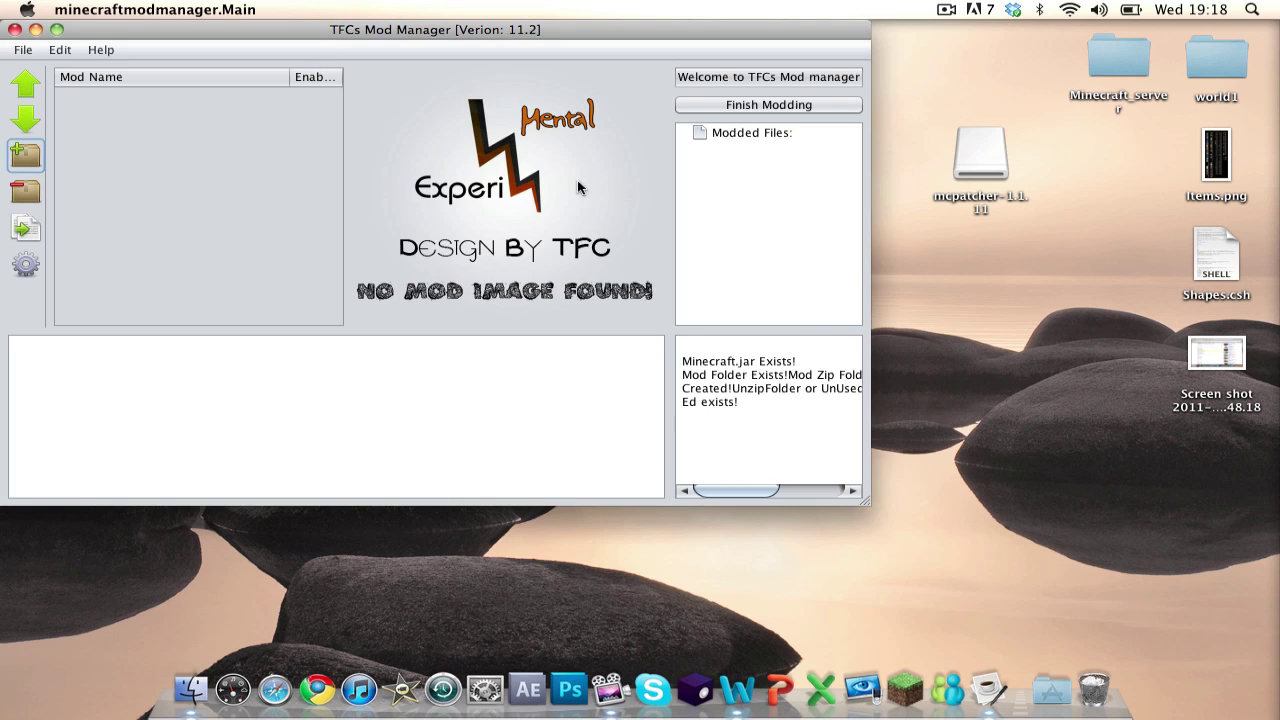
click(14, 29)
click(703, 390)
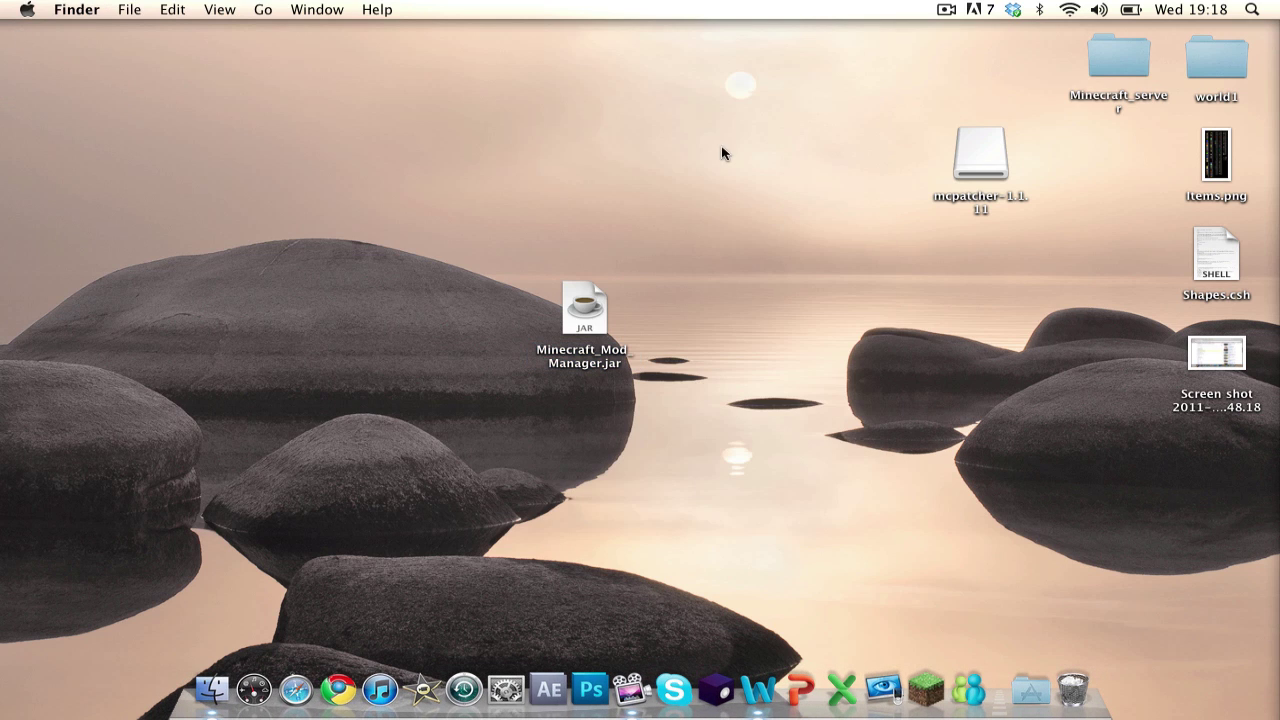
click(1251, 10)
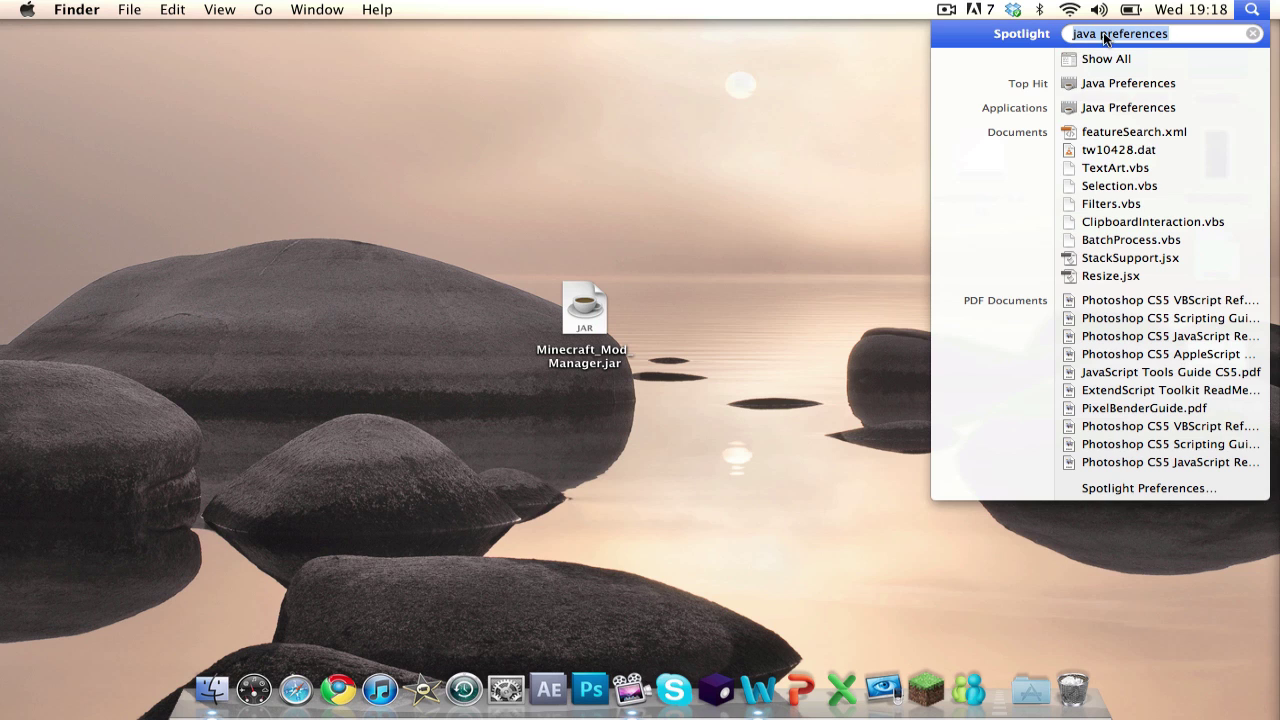
click(1160, 90)
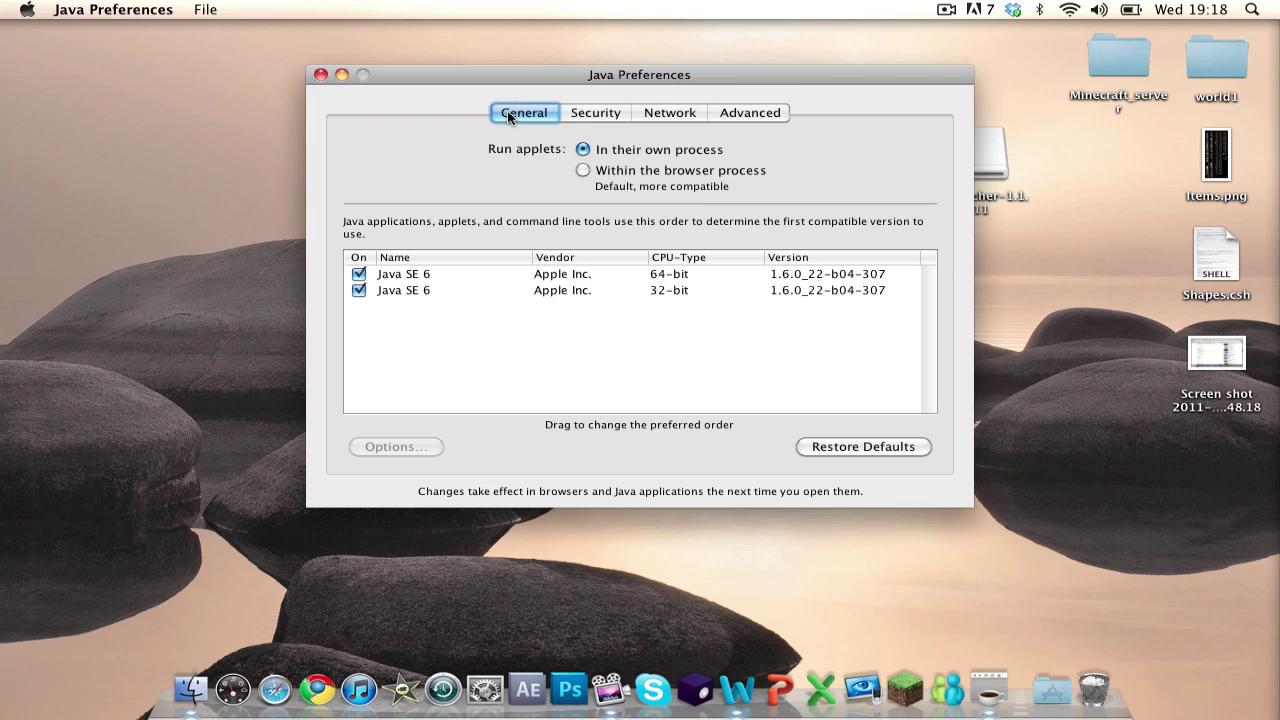
click(431, 276)
click(422, 291)
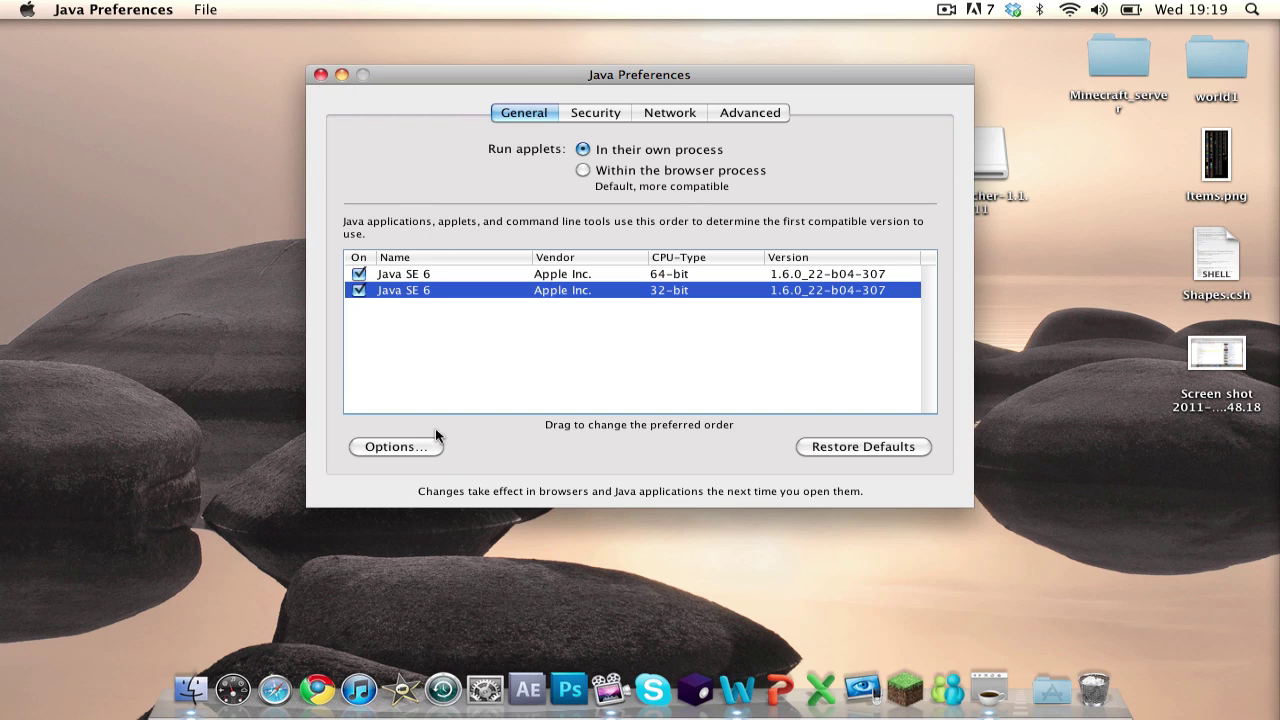
click(320, 75)
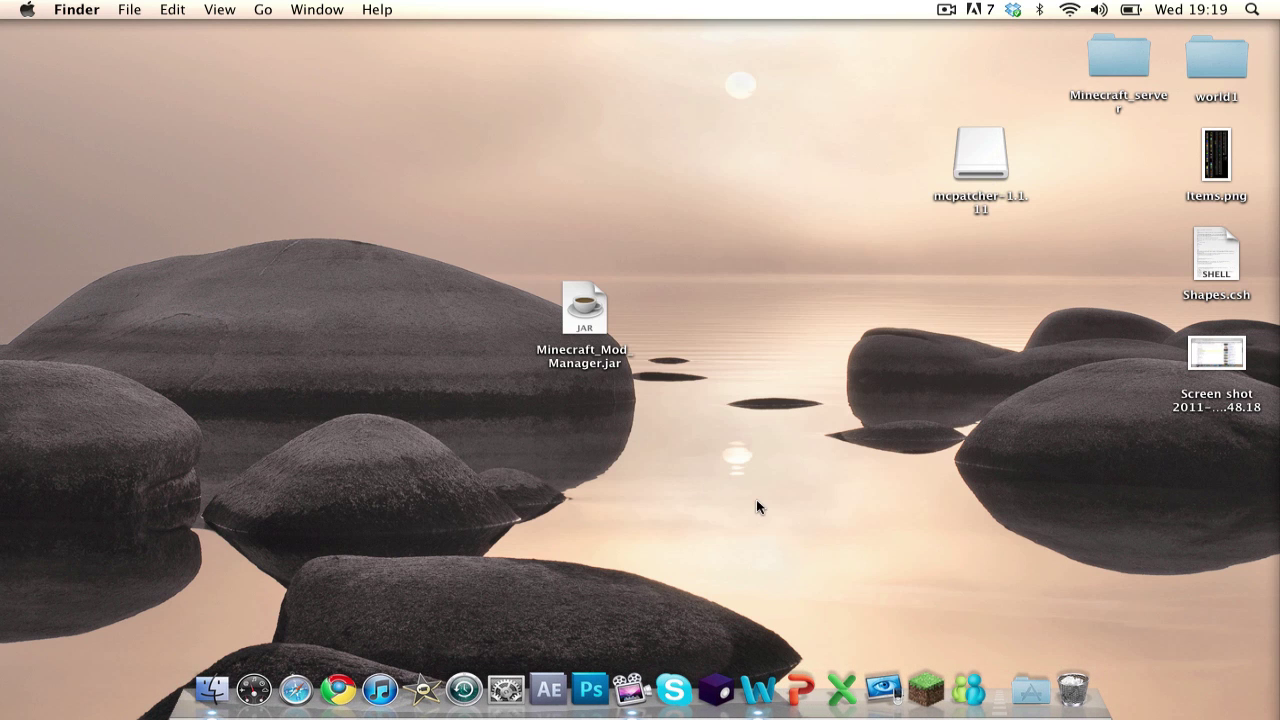
- Relaunch the mod manager, load the MoCreaturesMod zip, and select it in the mod list
double_click(595, 325)
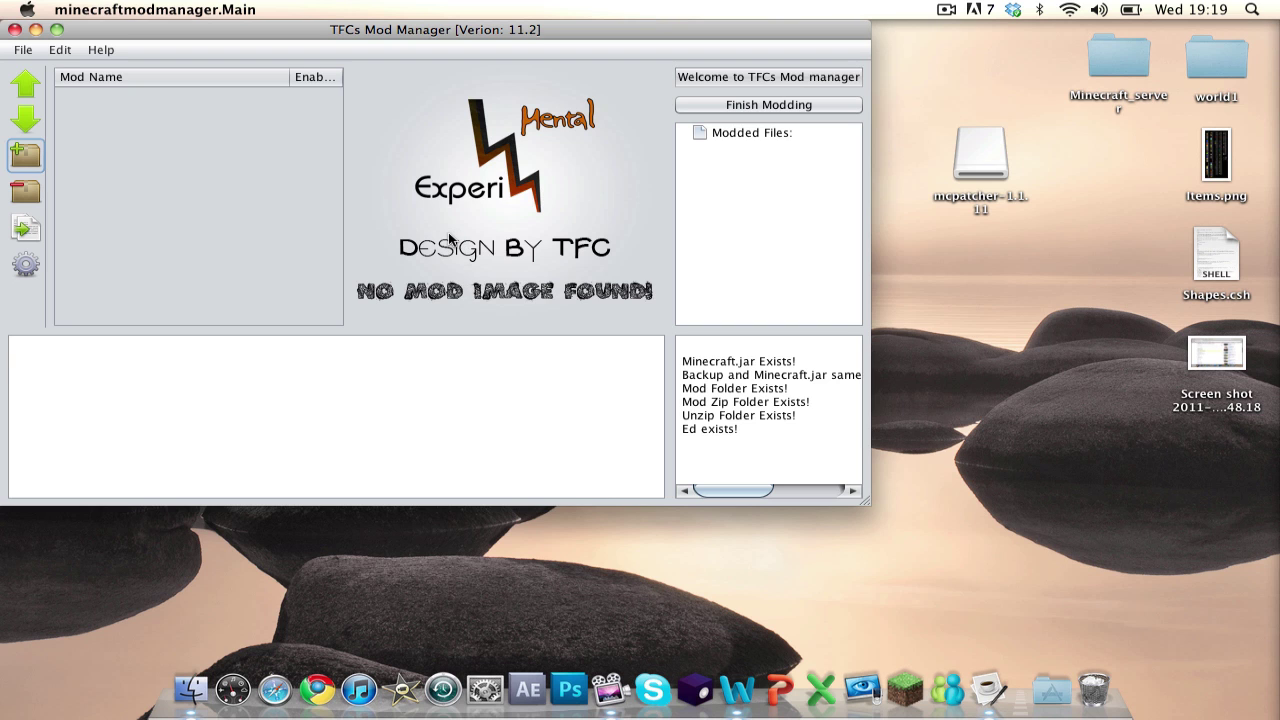
drag(434, 29, 557, 62)
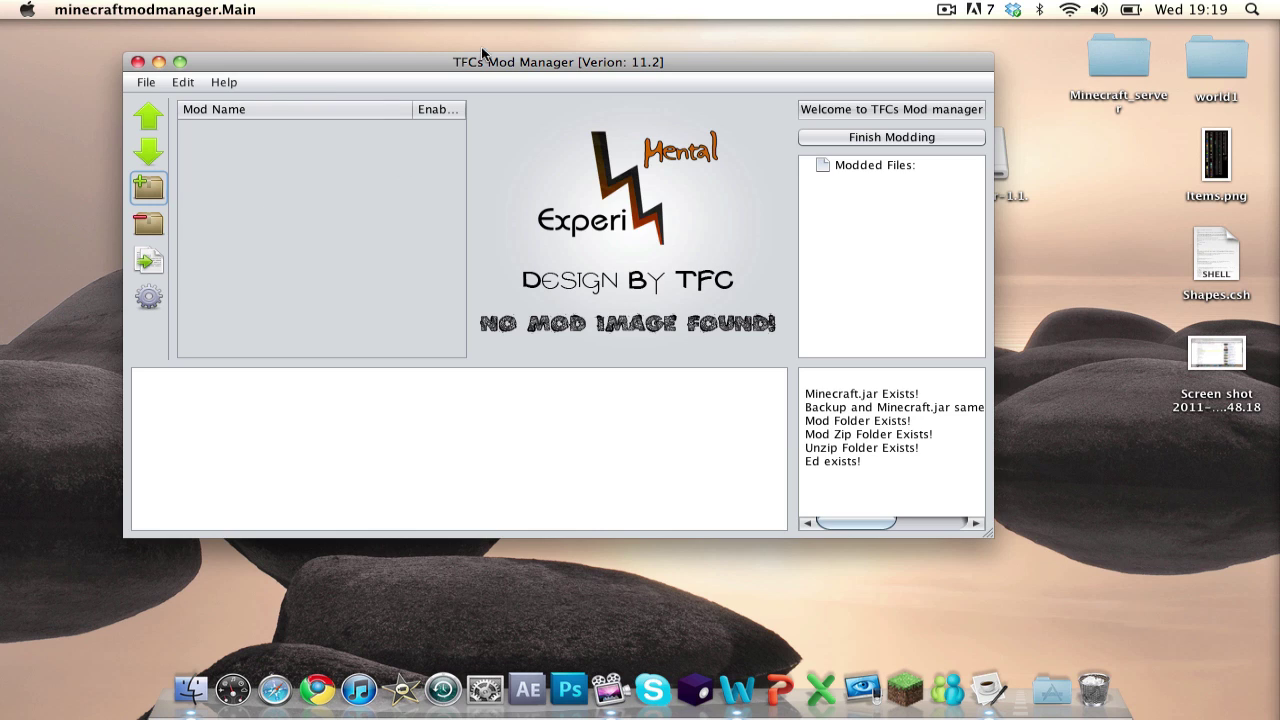
click(163, 197)
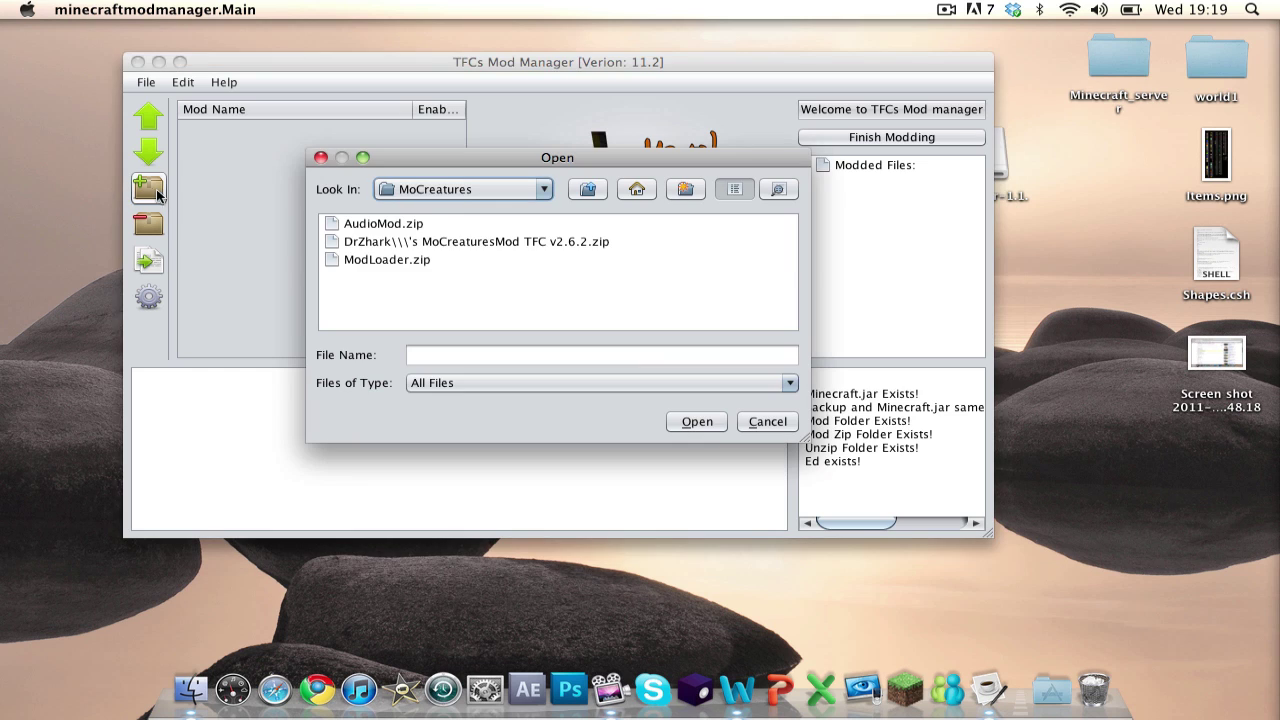
click(405, 245)
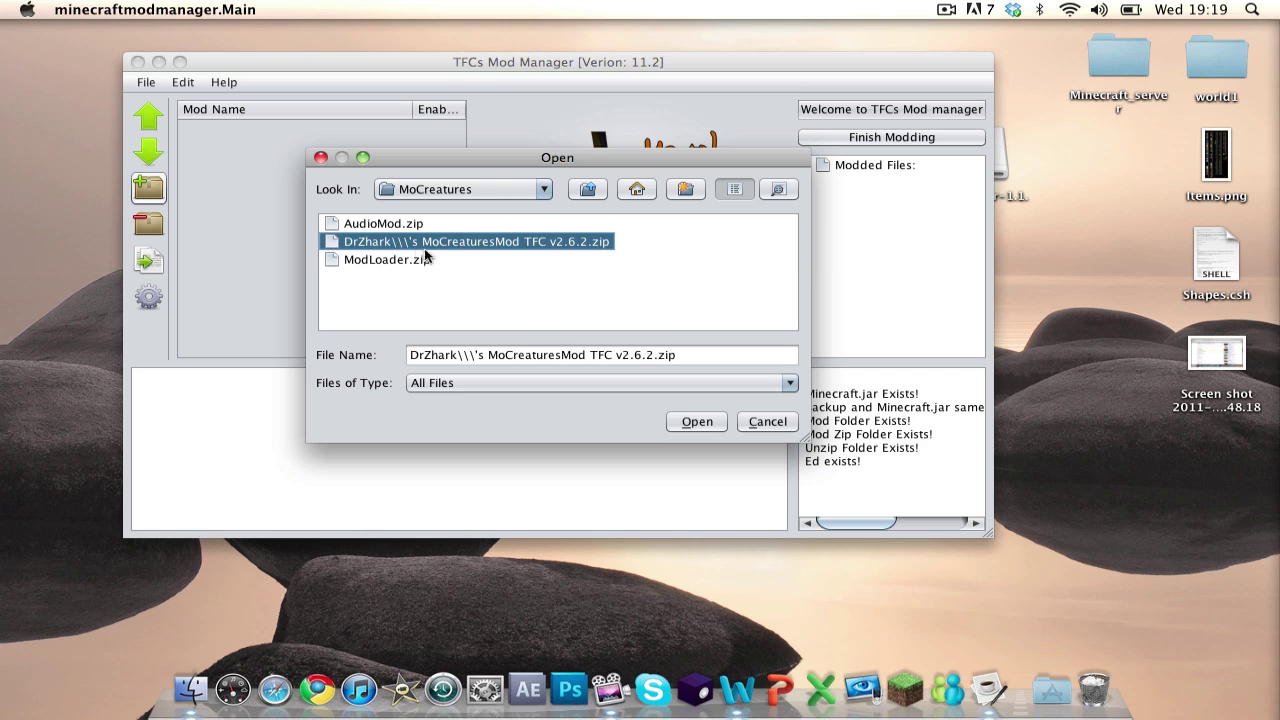
click(711, 424)
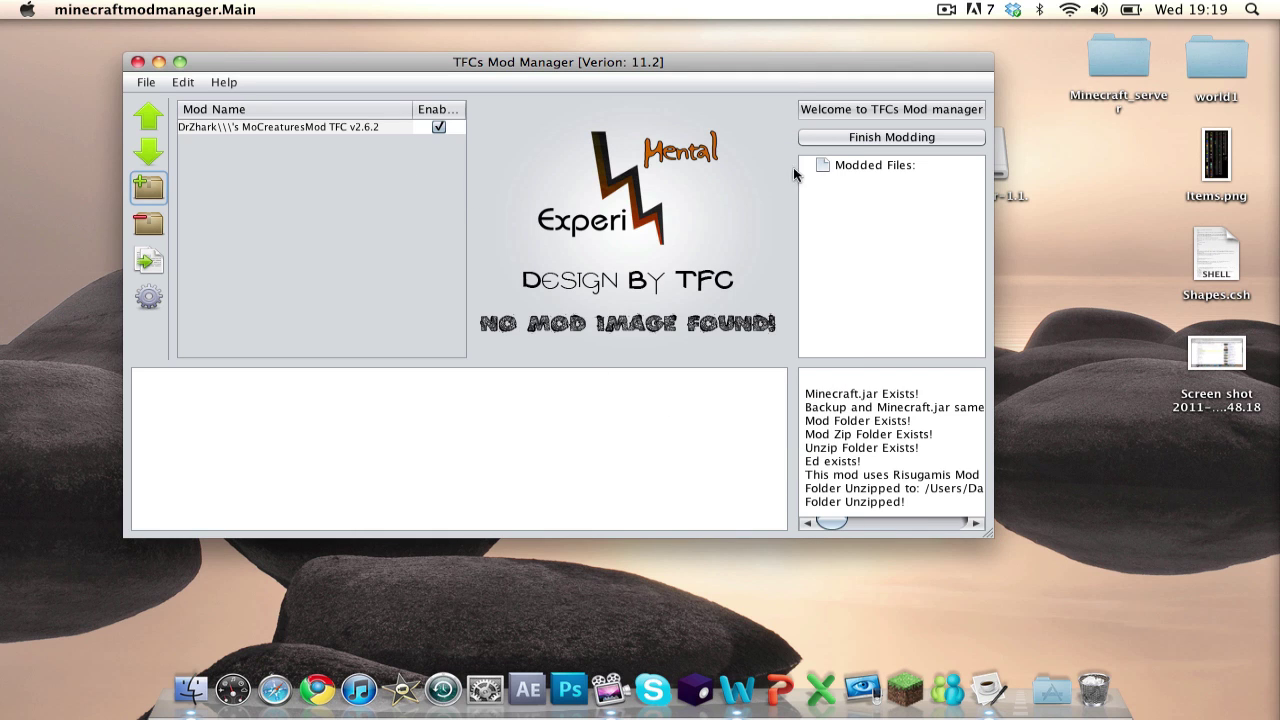
click(299, 127)
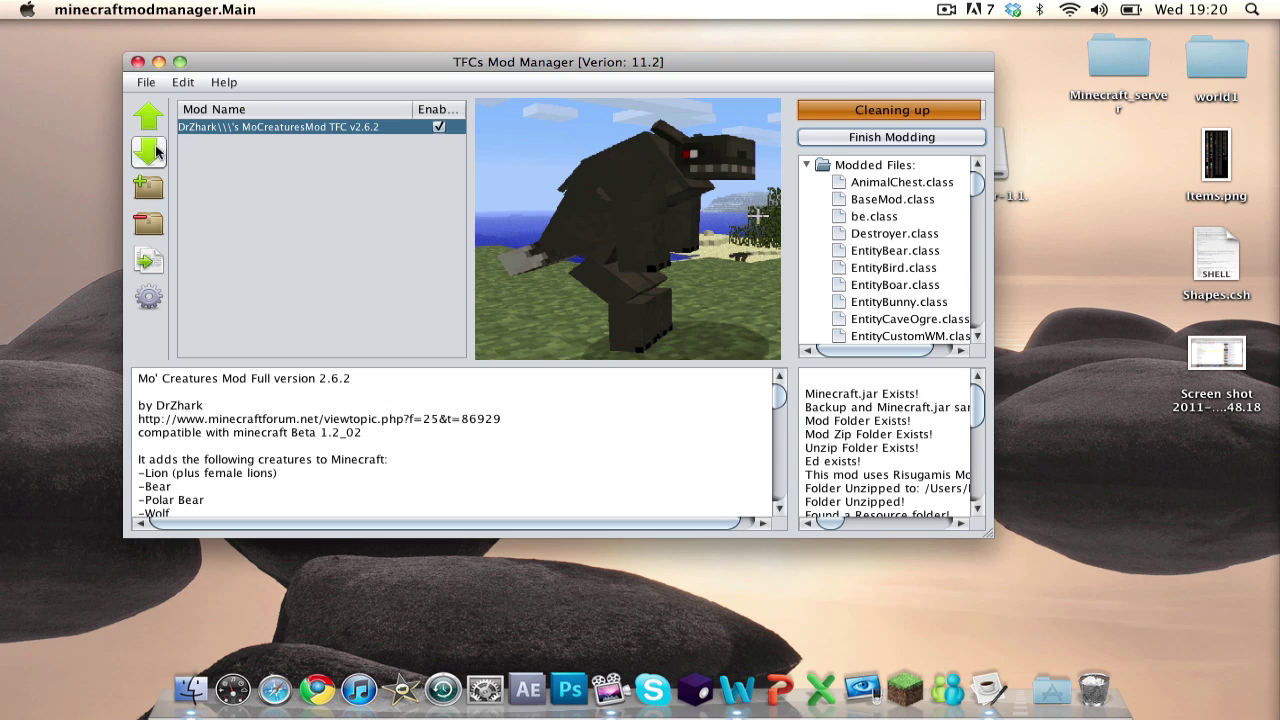
- Restart the mod manager and view the MoCreaturesMod TFC v2.6.2 details to confirm no conflicts
click(140, 63)
click(309, 313)
double_click(569, 320)
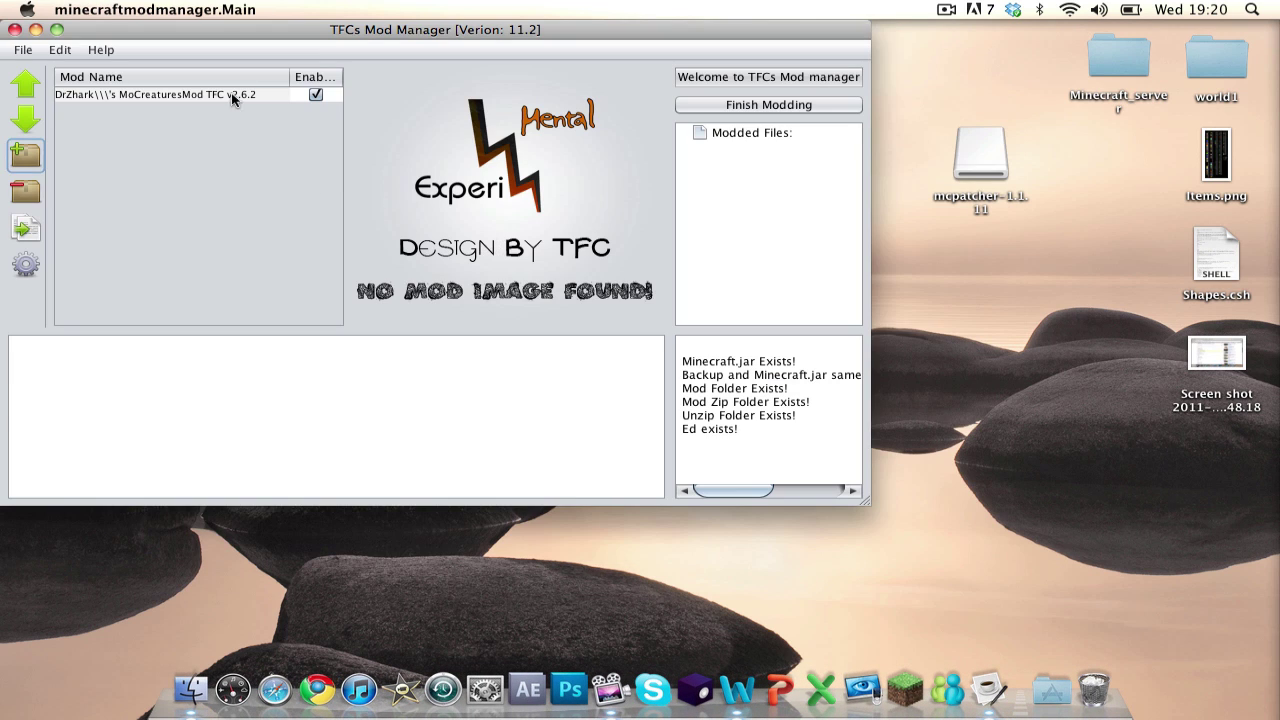
click(232, 95)
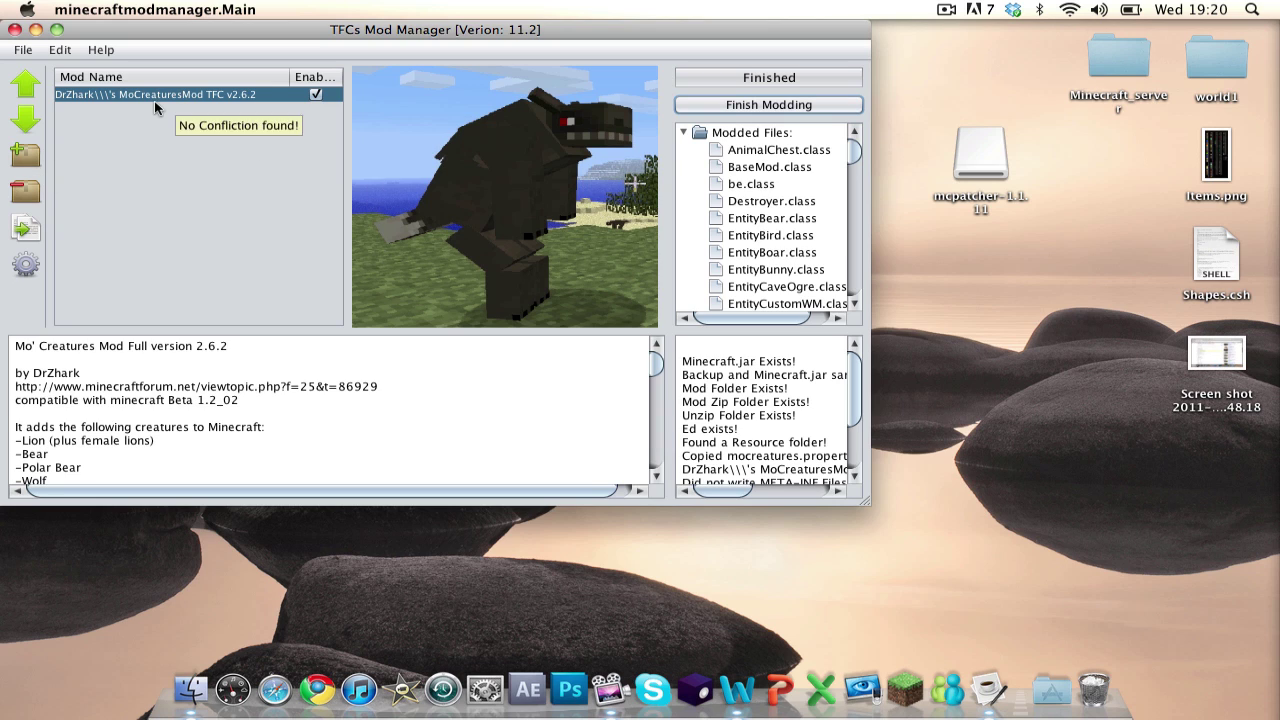
- Launch Minecraft Beta 1.2_02, log in, reach the Singleplayer world list, then quit
click(14, 33)
click(721, 400)
click(943, 708)
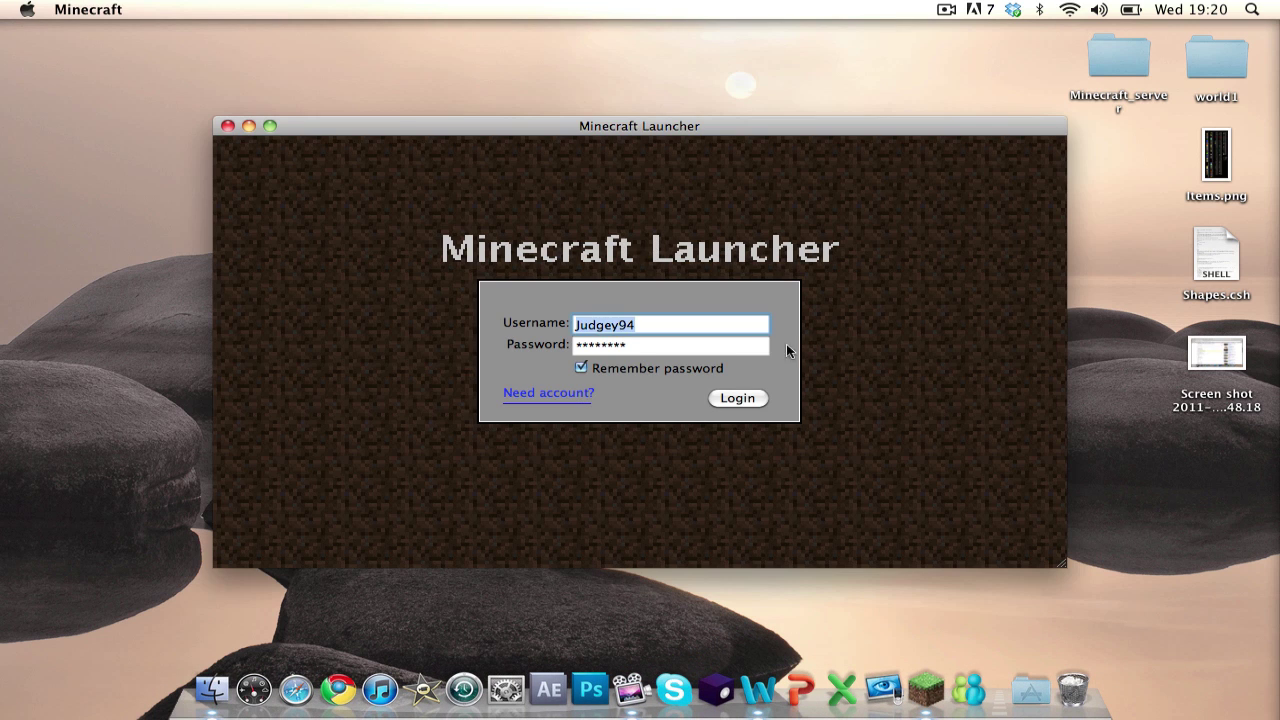
click(740, 396)
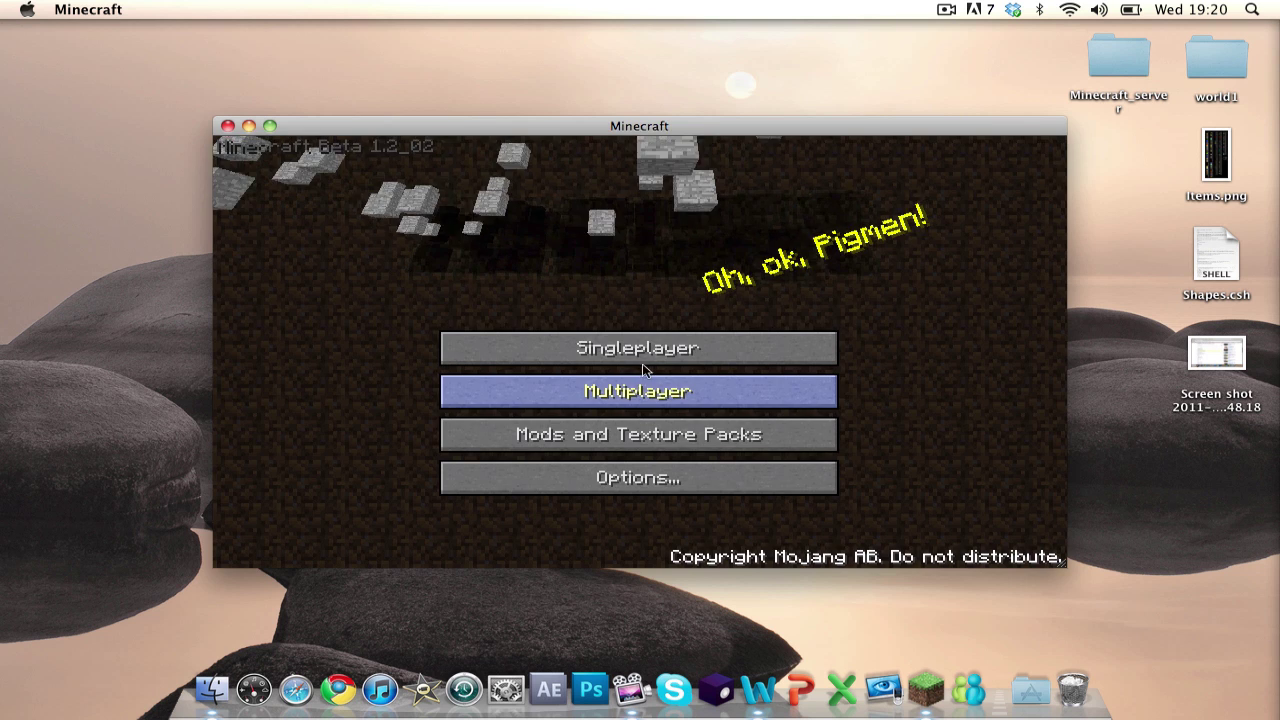
click(642, 352)
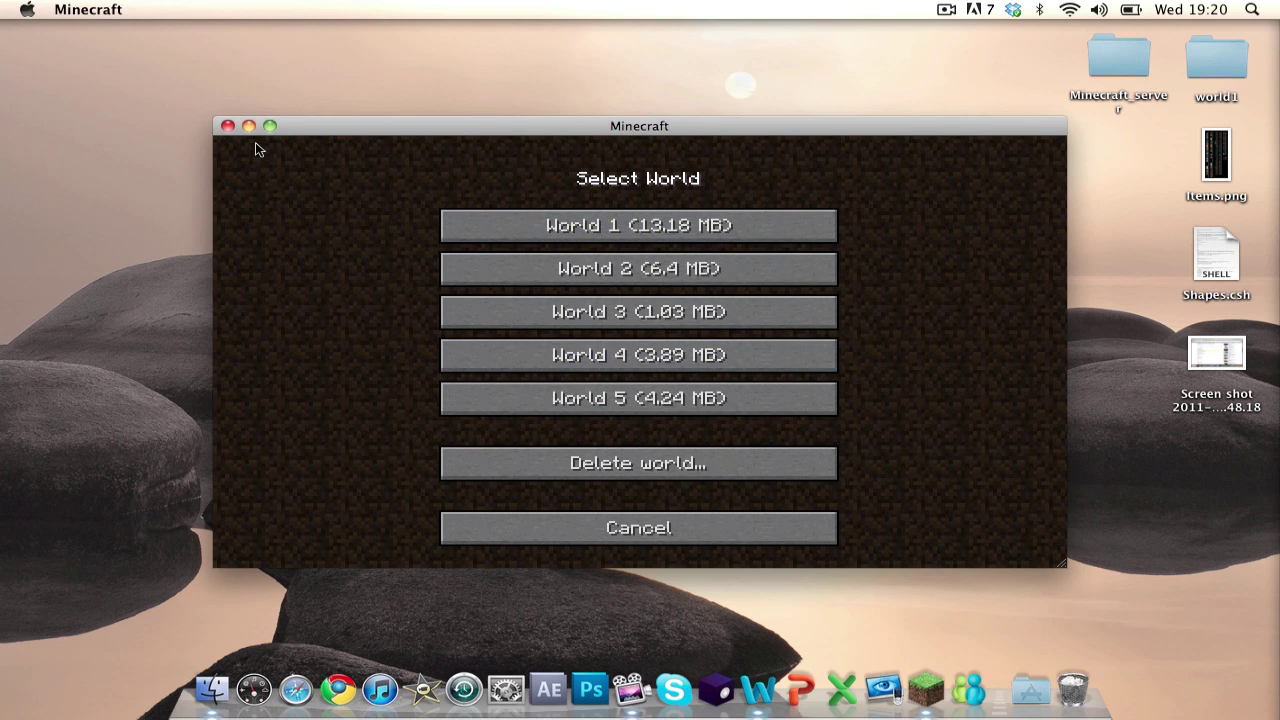
click(228, 126)
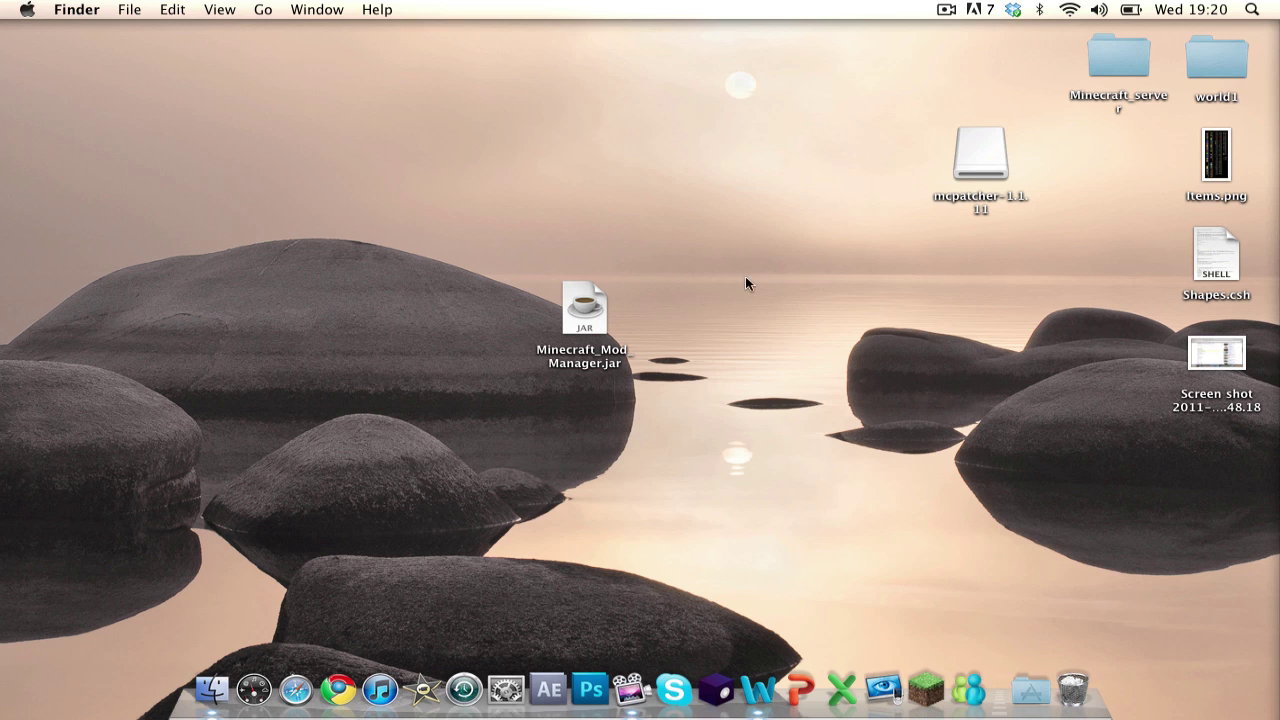
- Find Java Preferences through search, restore its default settings, and close the window
click(1192, 9)
click(1192, 9)
click(1251, 9)
click(1178, 78)
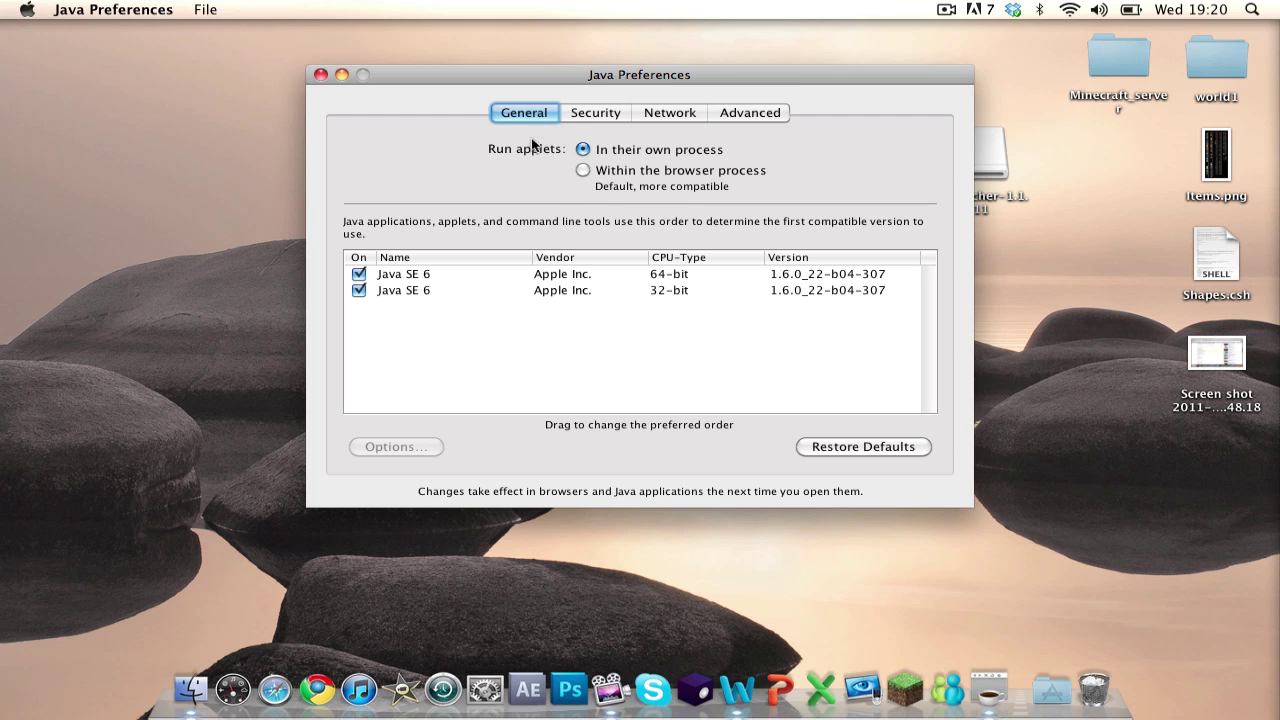
click(852, 446)
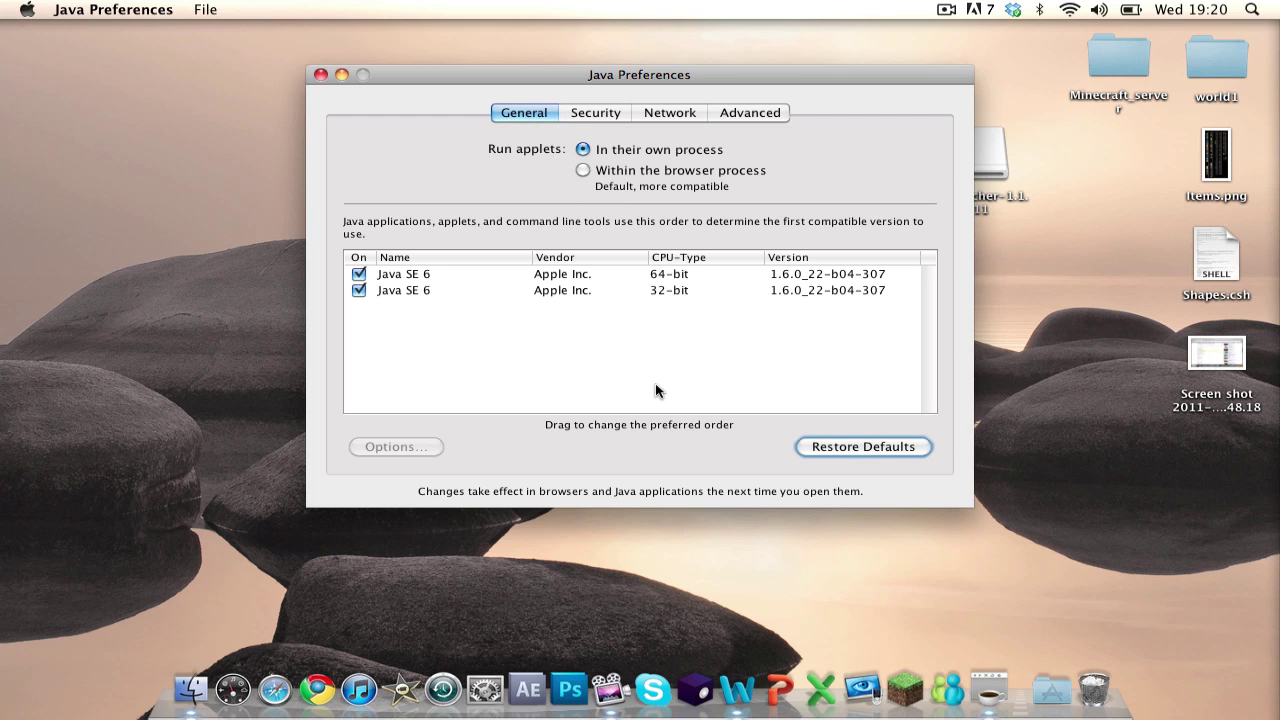
click(320, 75)
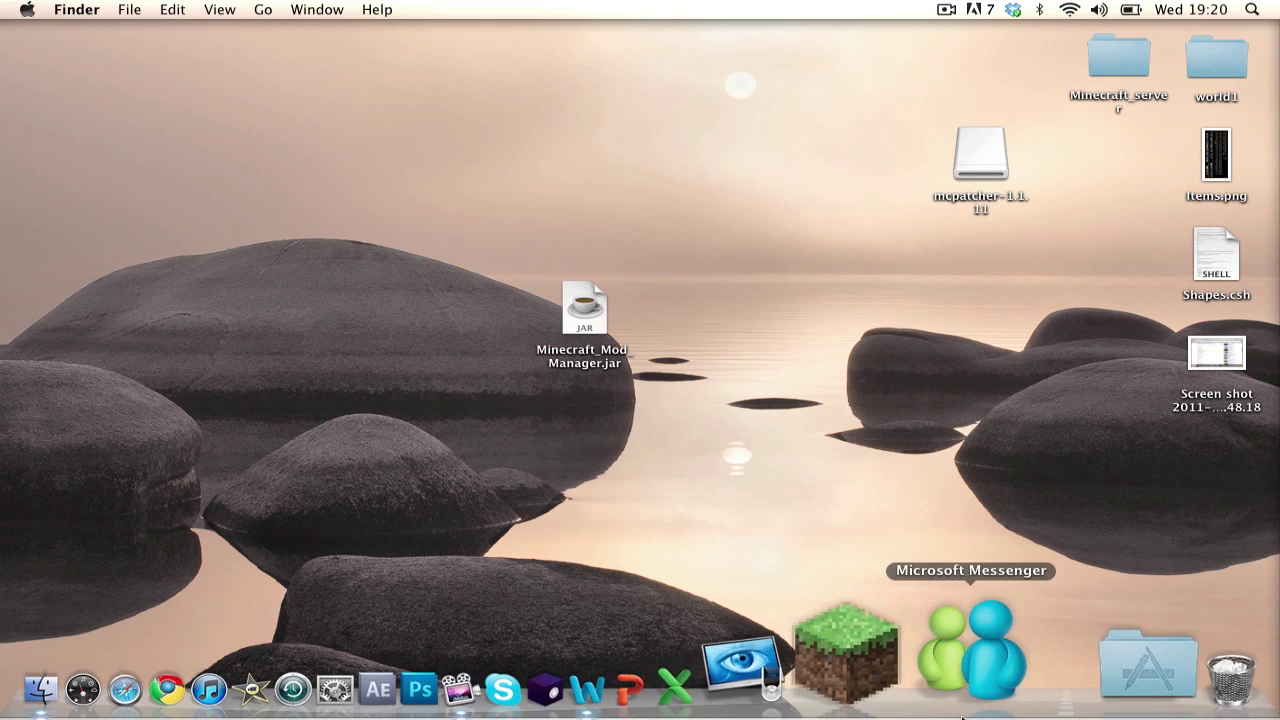
- Launch Minecraft, log in, and load World 5 from the Singleplayer list
click(915, 626)
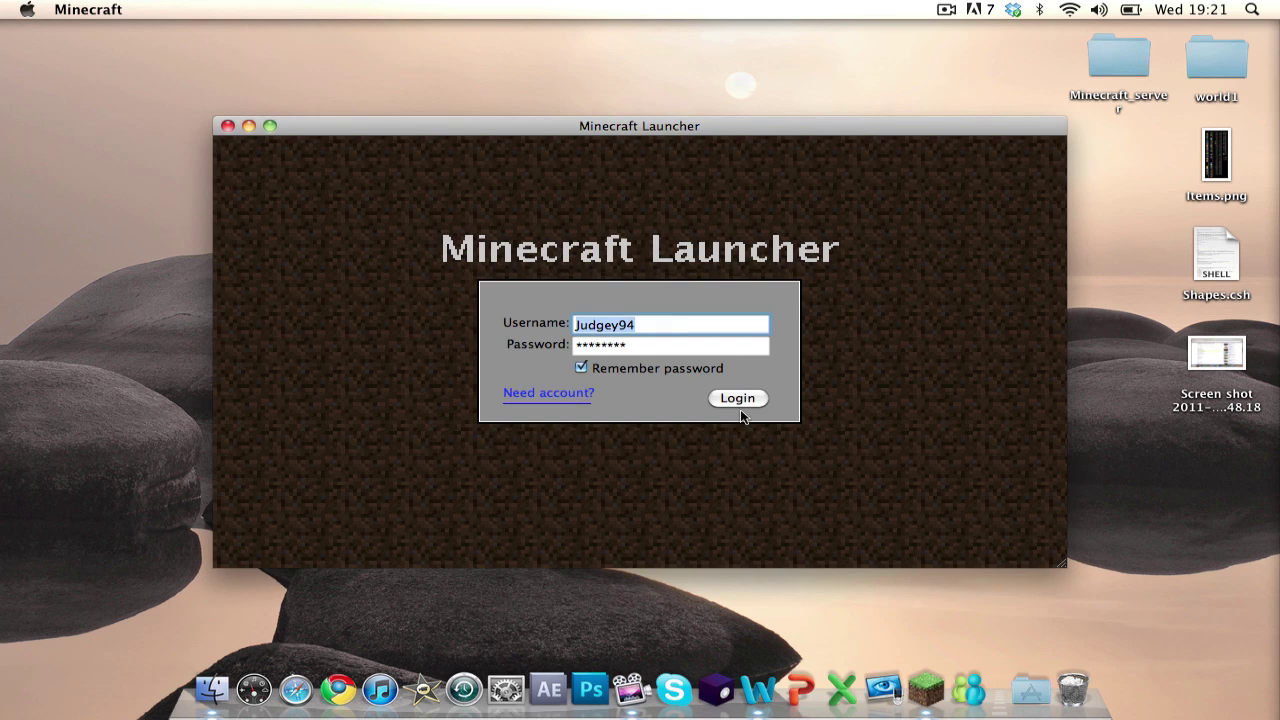
click(742, 399)
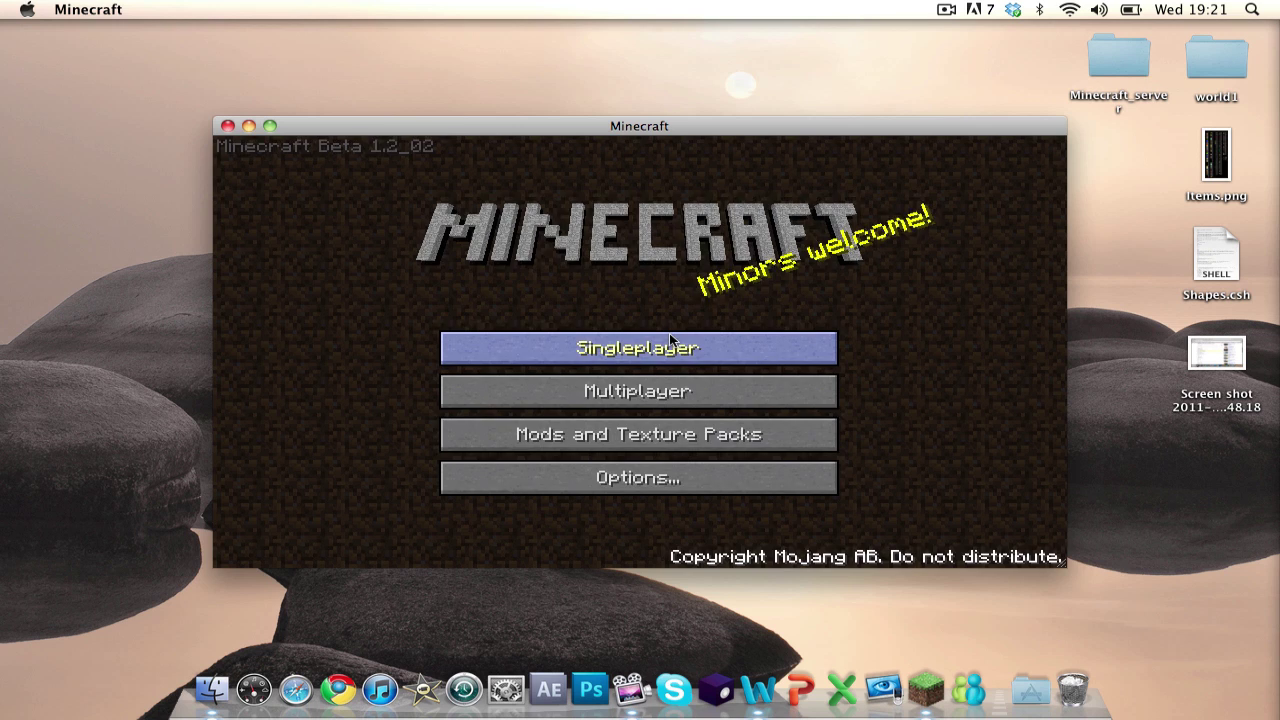
click(674, 343)
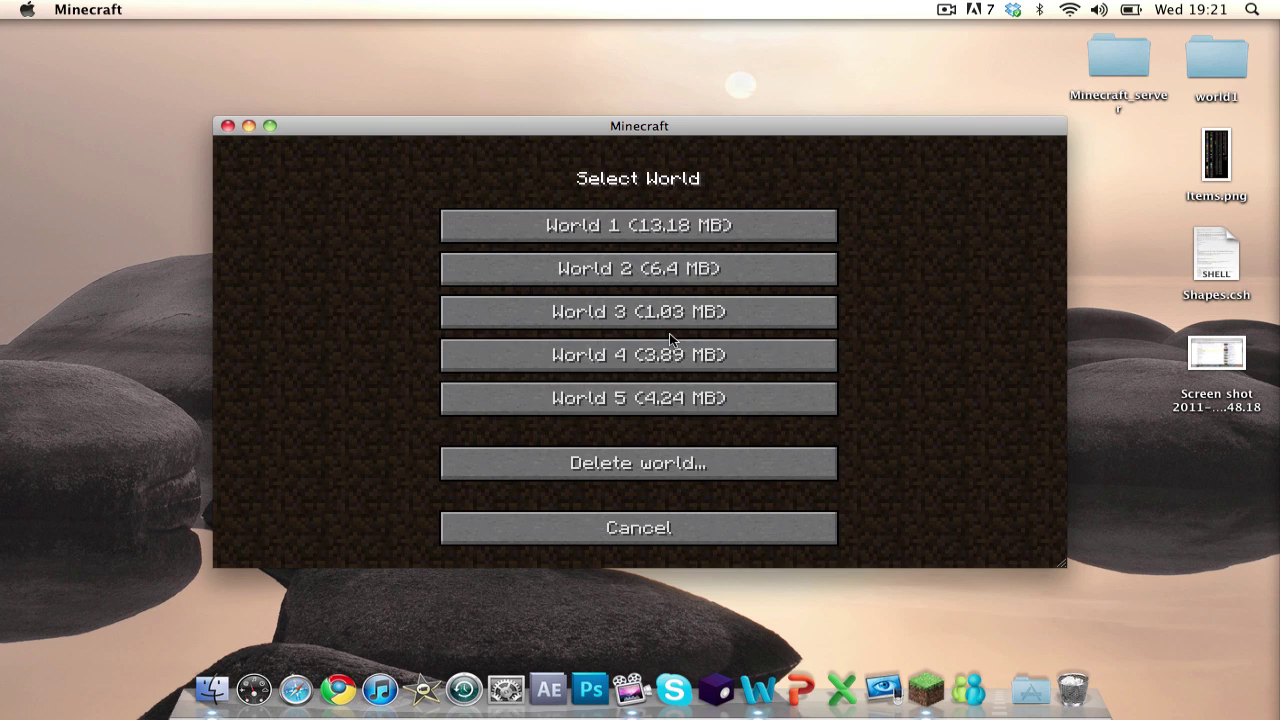
click(678, 399)
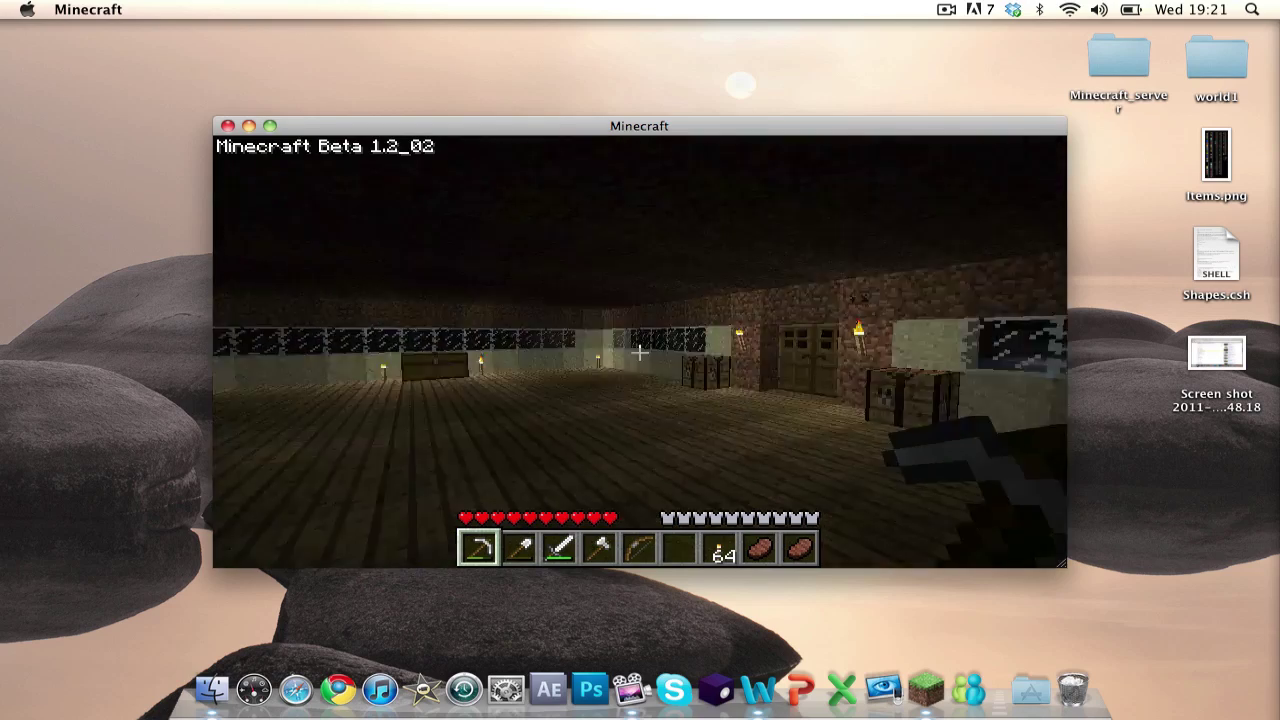
- In Options, set difficulty to Peaceful, sound to about 11%, and music OFF
key(w)
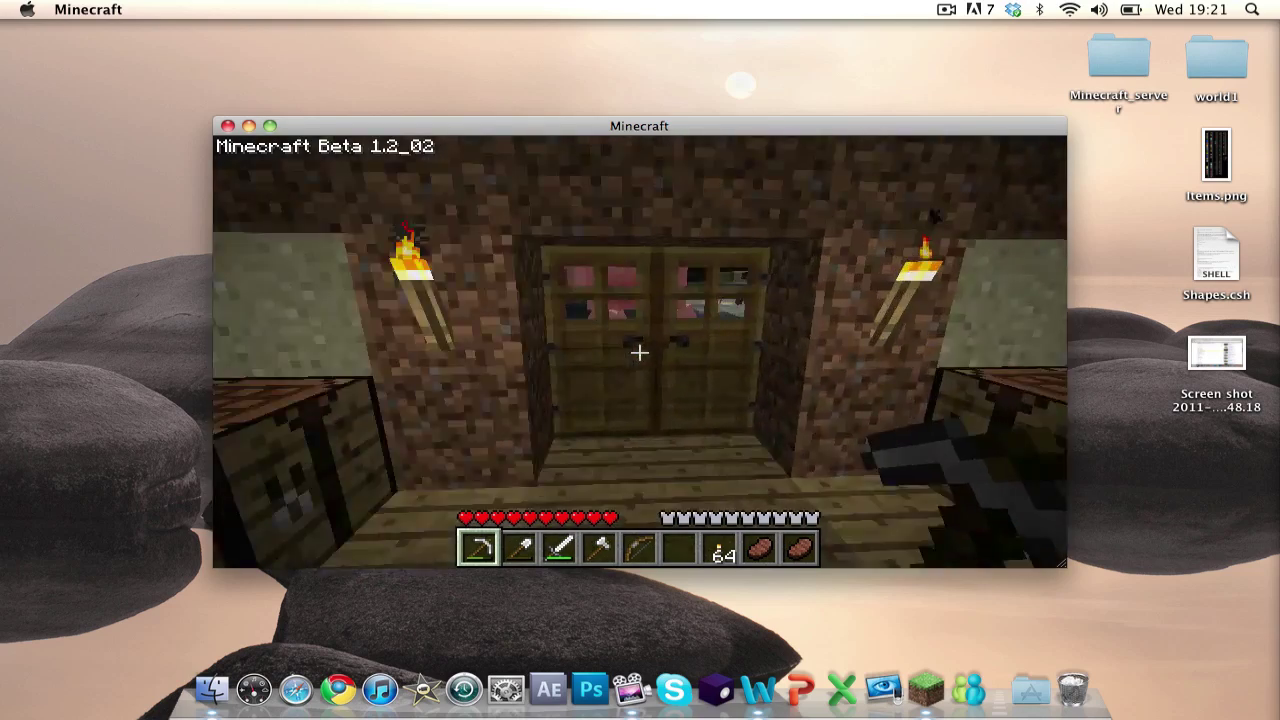
key(Escape)
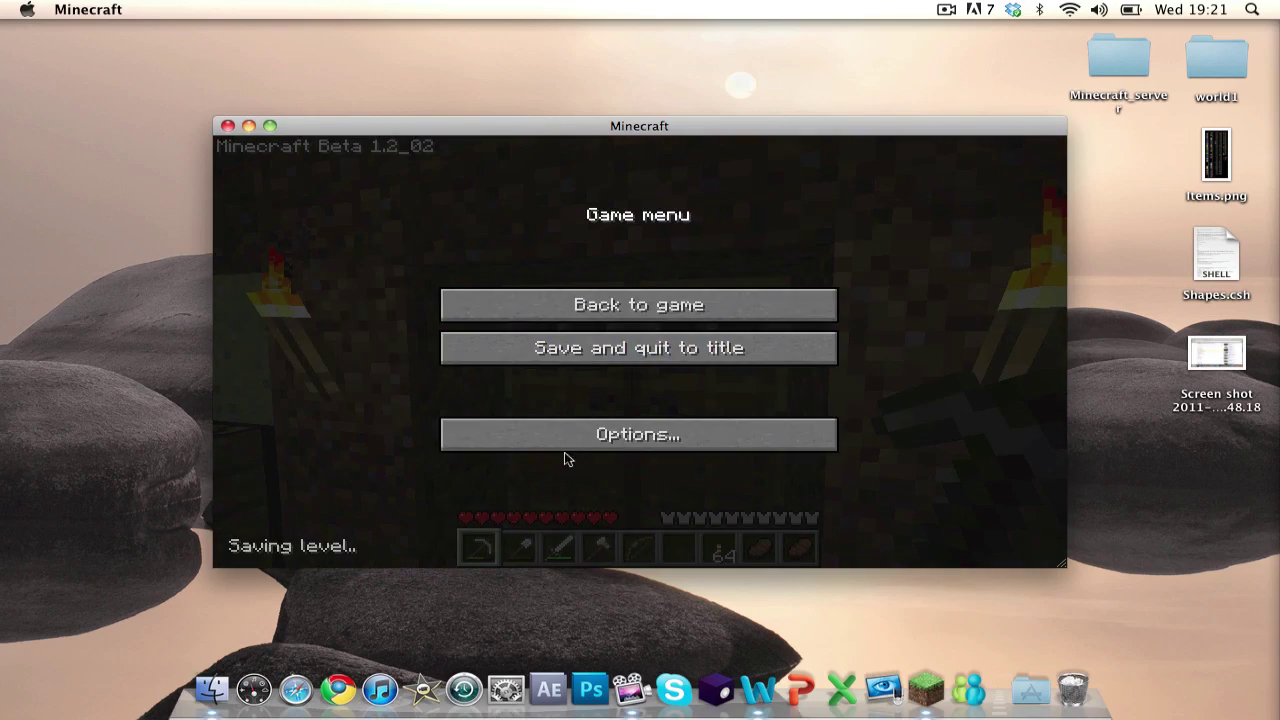
click(545, 438)
click(500, 400)
click(530, 400)
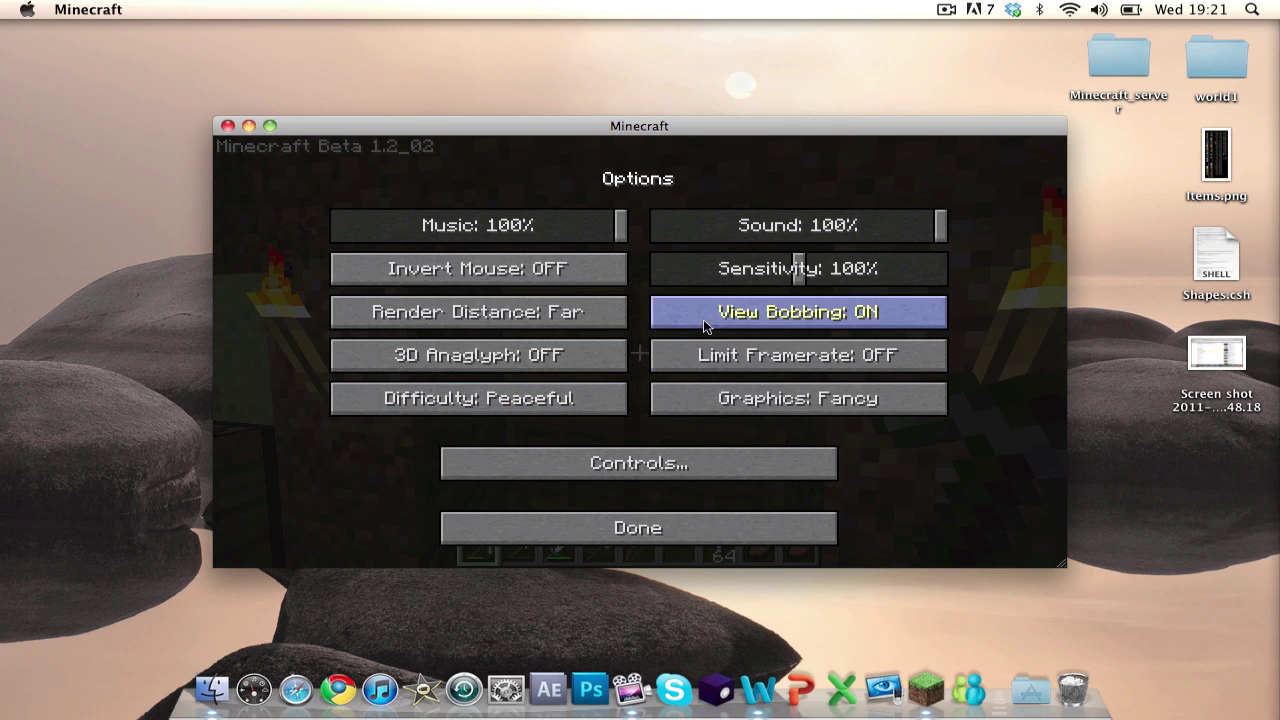
drag(763, 240, 690, 225)
click(375, 225)
drag(322, 241, 318, 240)
click(486, 528)
- Walk out the door, past the shore and fences, to the black horse
key(Escape)
right_click(640, 352)
key(w)
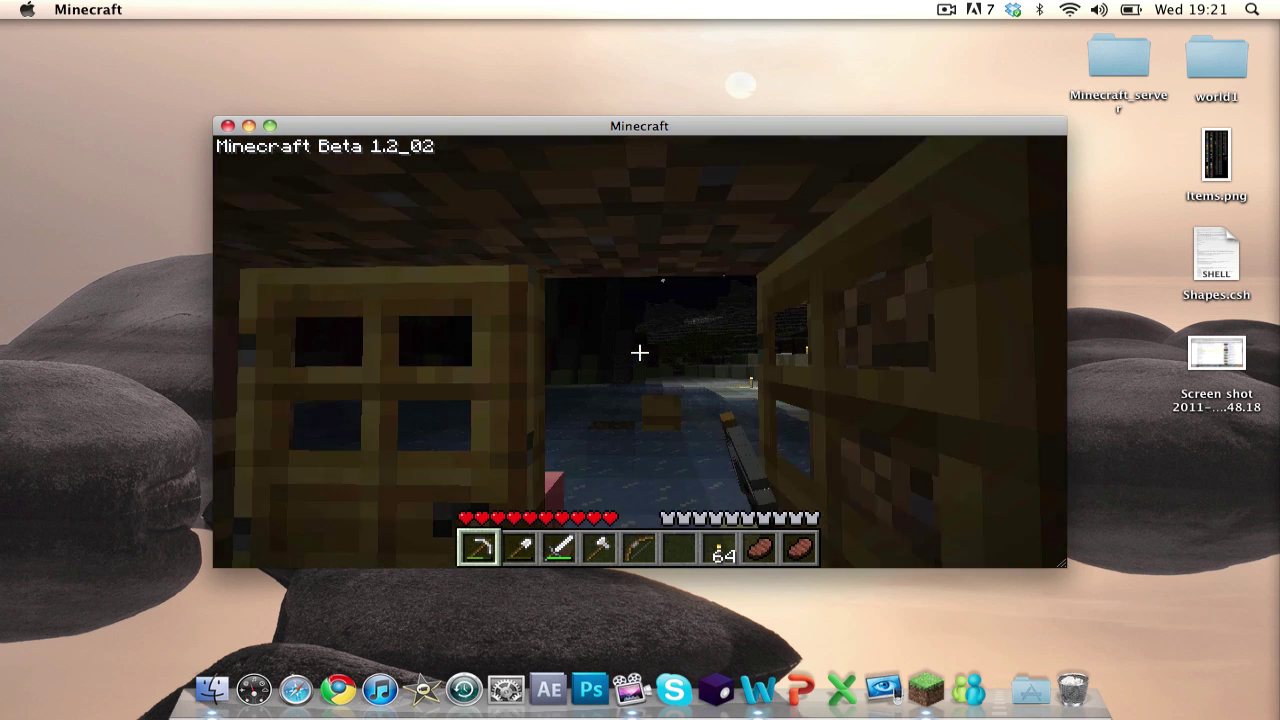
key(w)
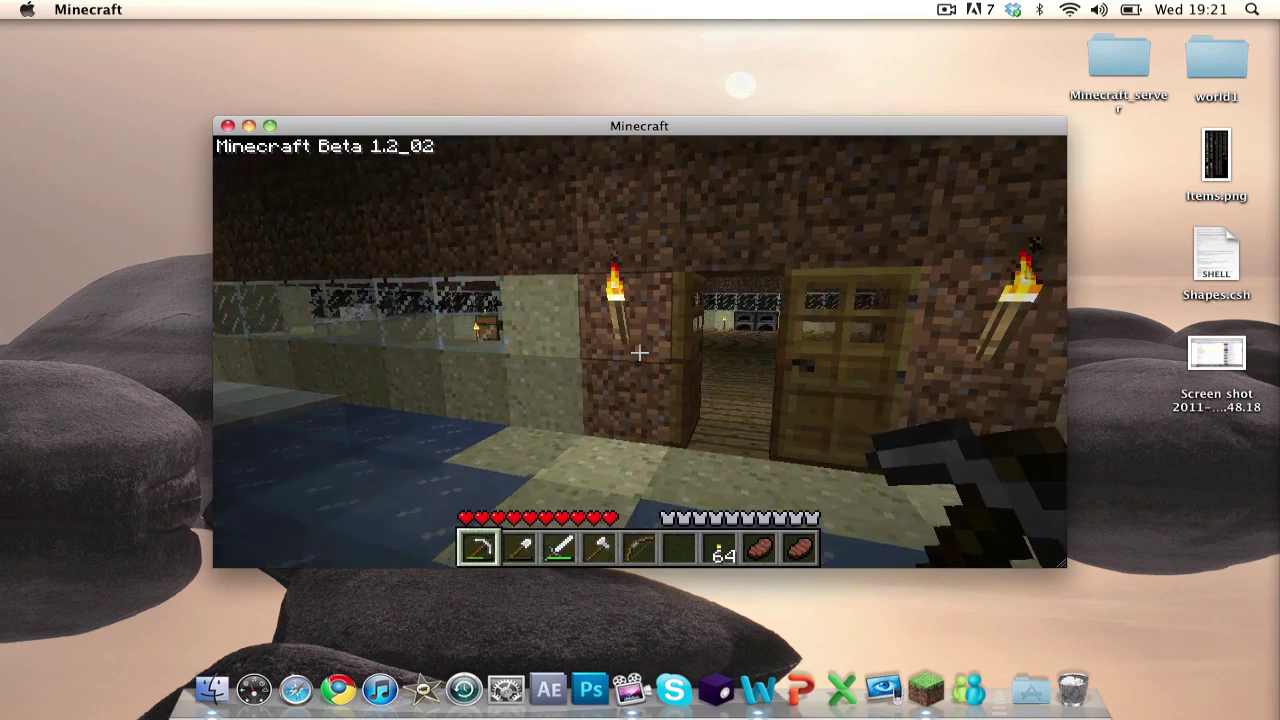
key(w)
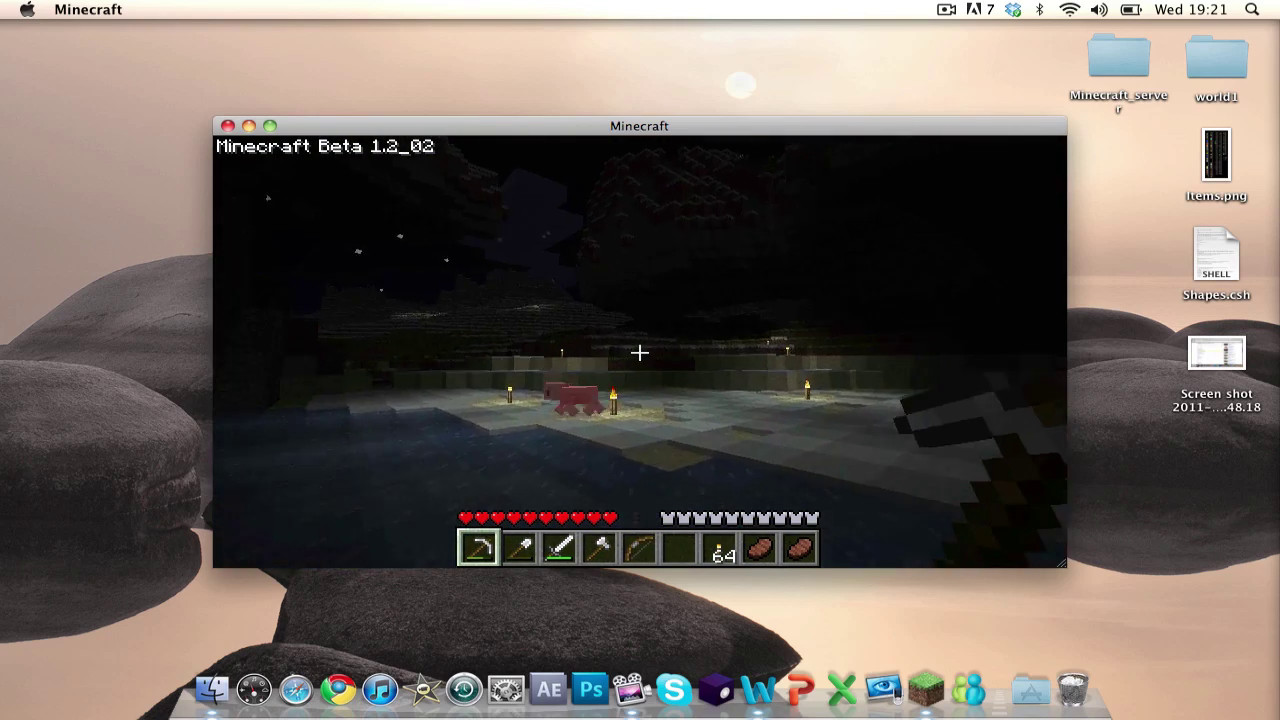
key(w)
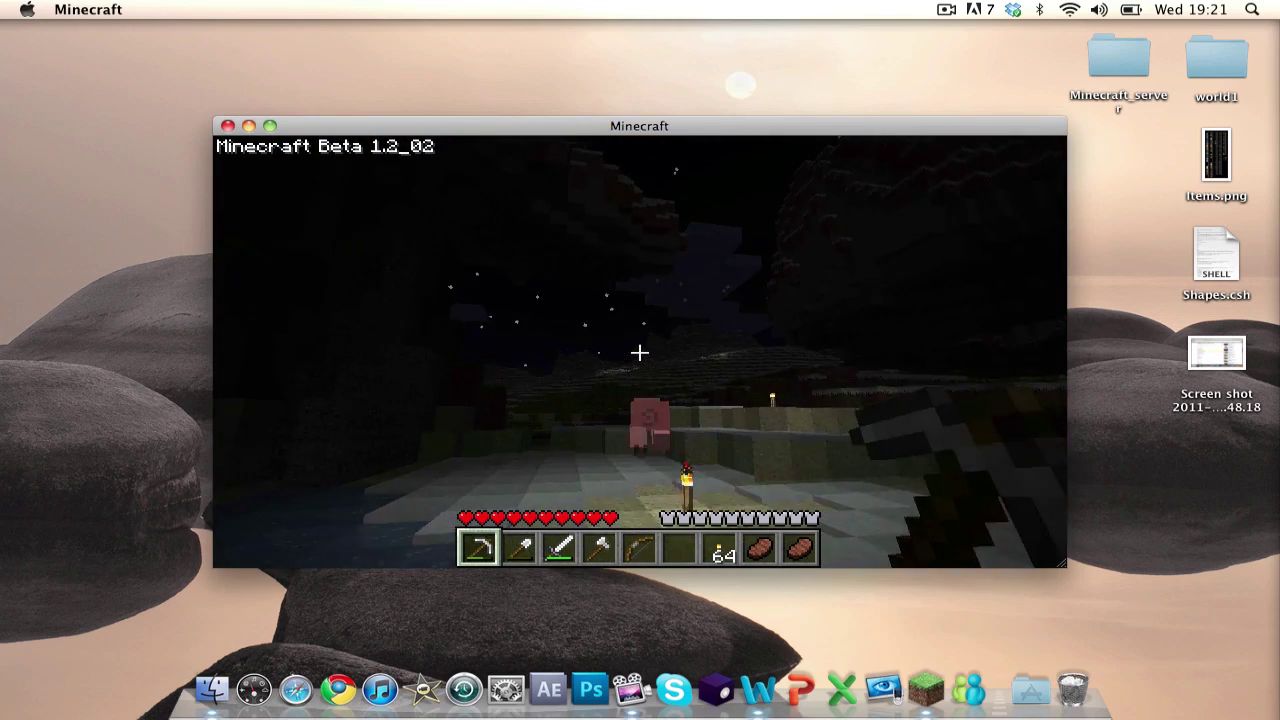
key(w)
key(w)
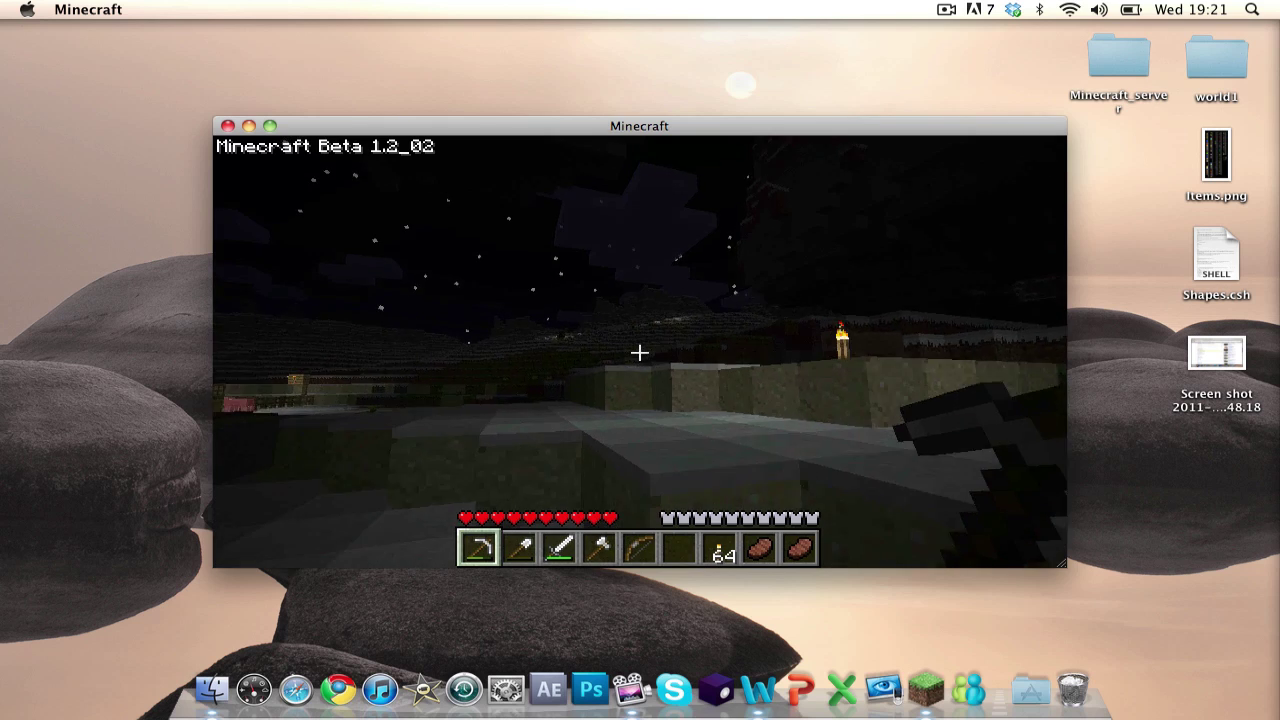
key(a)
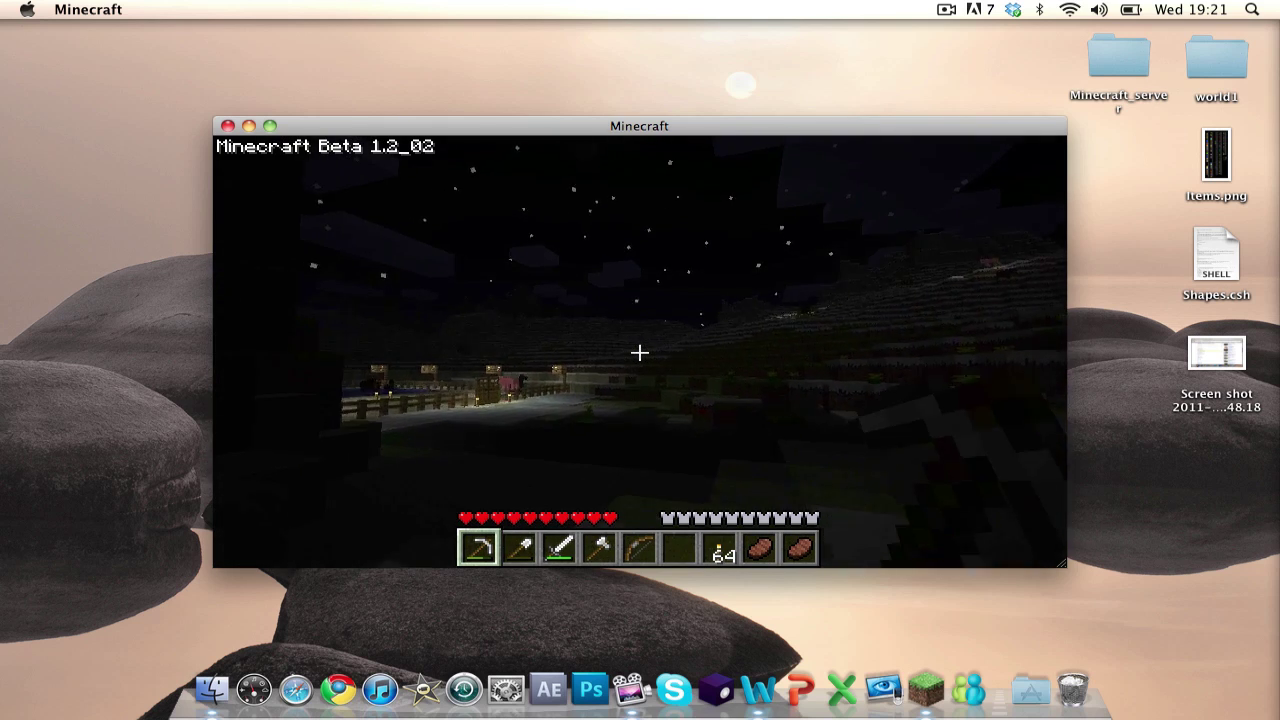
key(w)
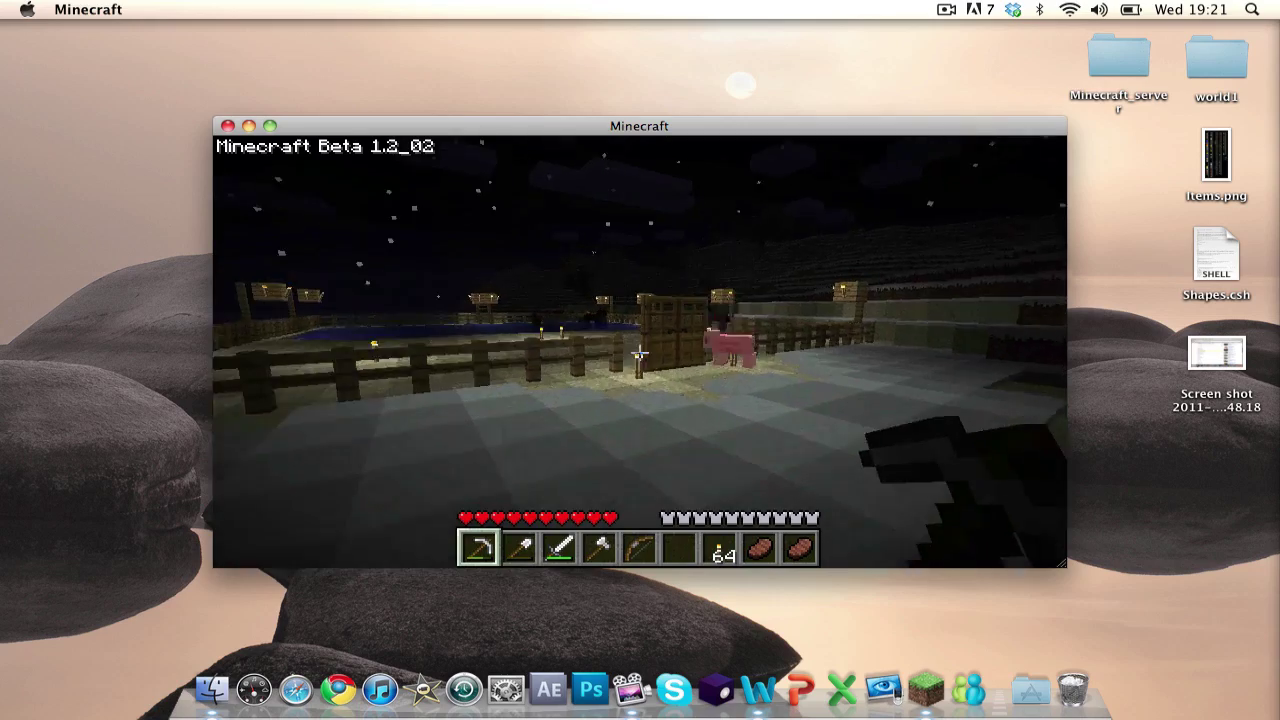
key(2)
key(w)
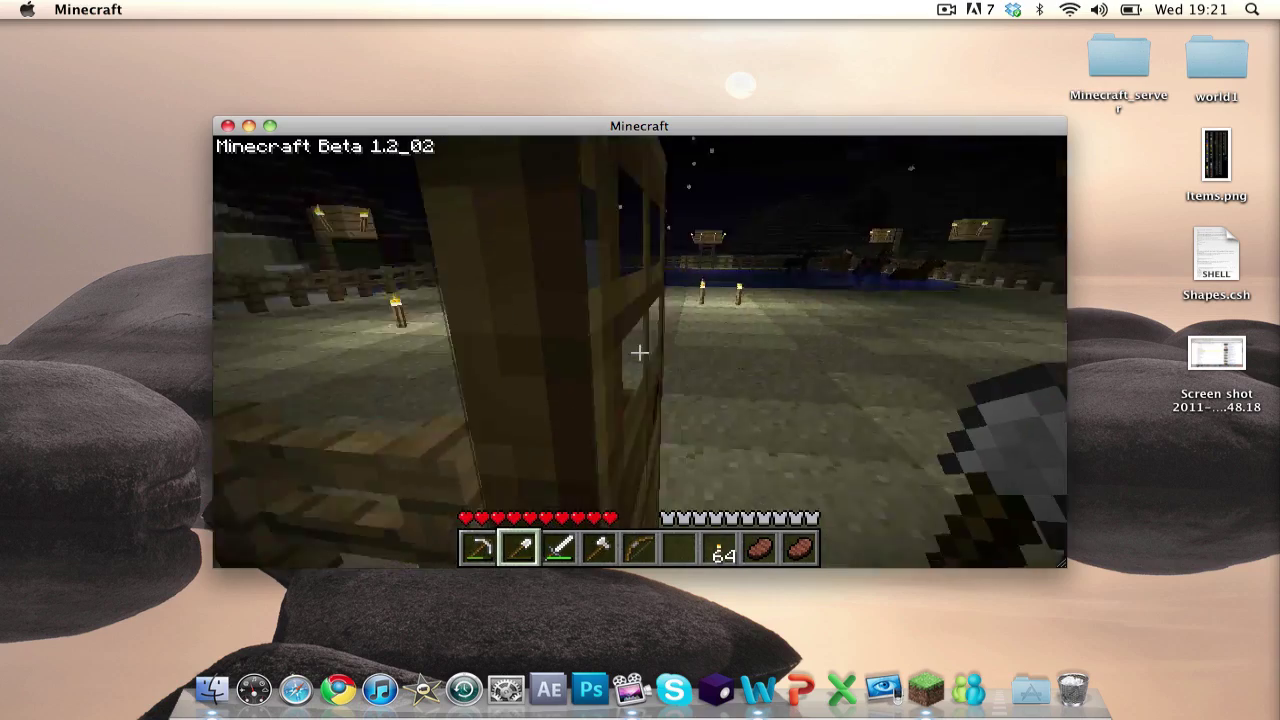
key(s)
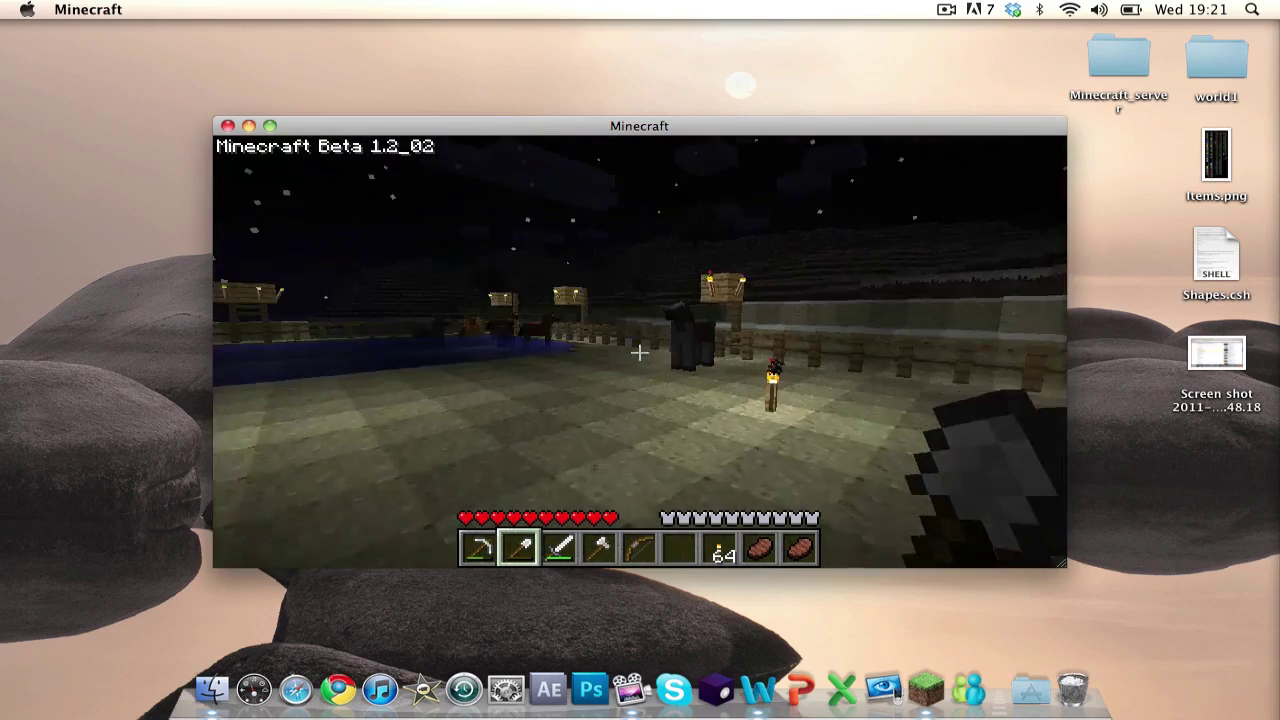
key(w)
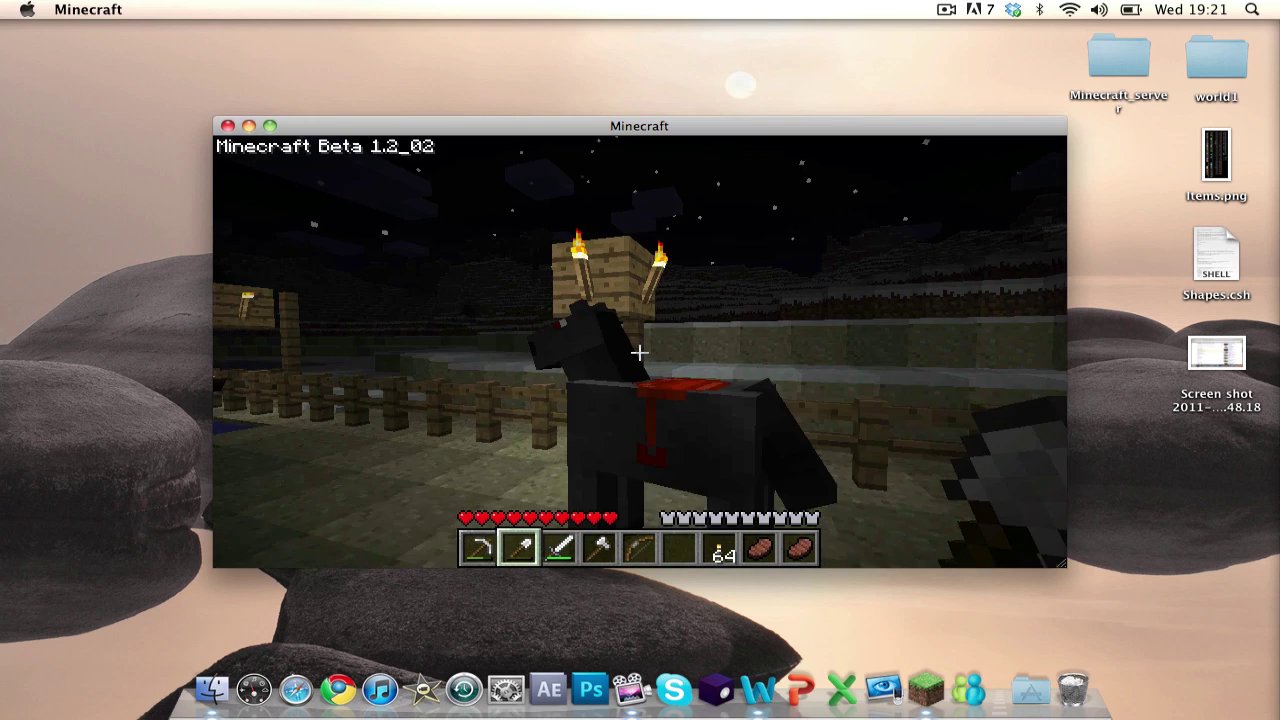